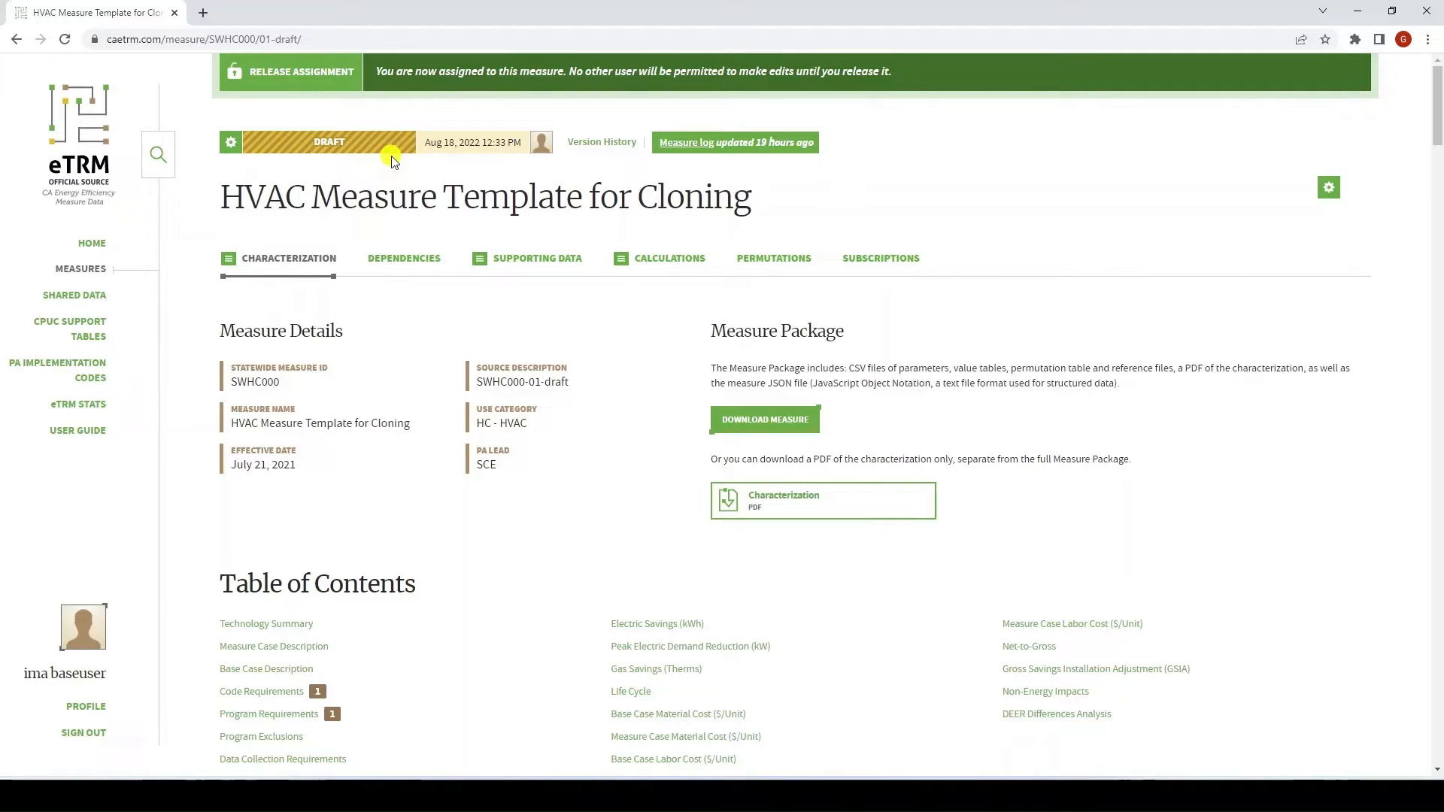
Show the Dependencies page of the HVAC Measure Template for Cloning measure
{"action": "left_click", "coordinate": [401, 263]}
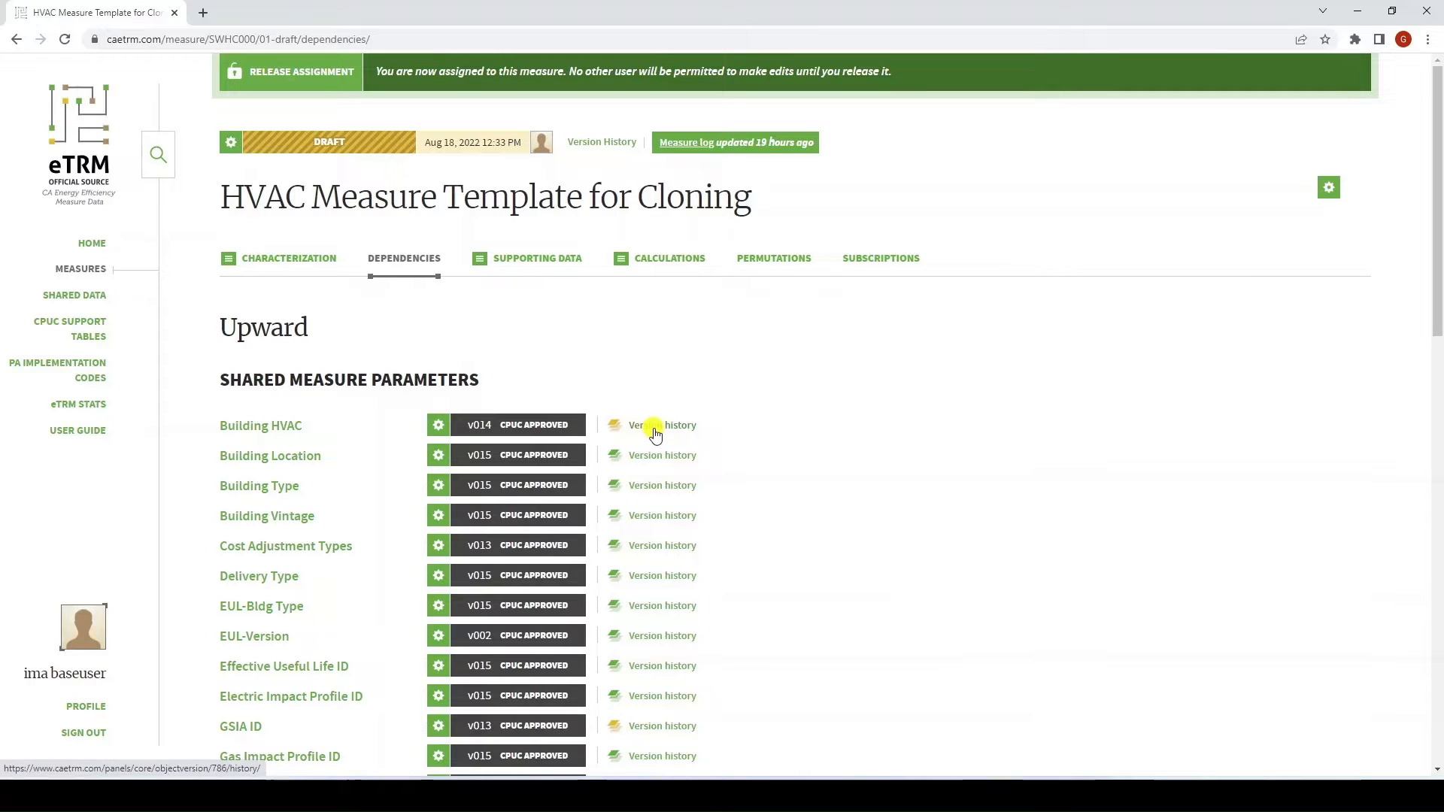
From Building HVAC's version history, view the BldgHVAC-014-2 version page
{"action": "left_click", "coordinate": [654, 432]}
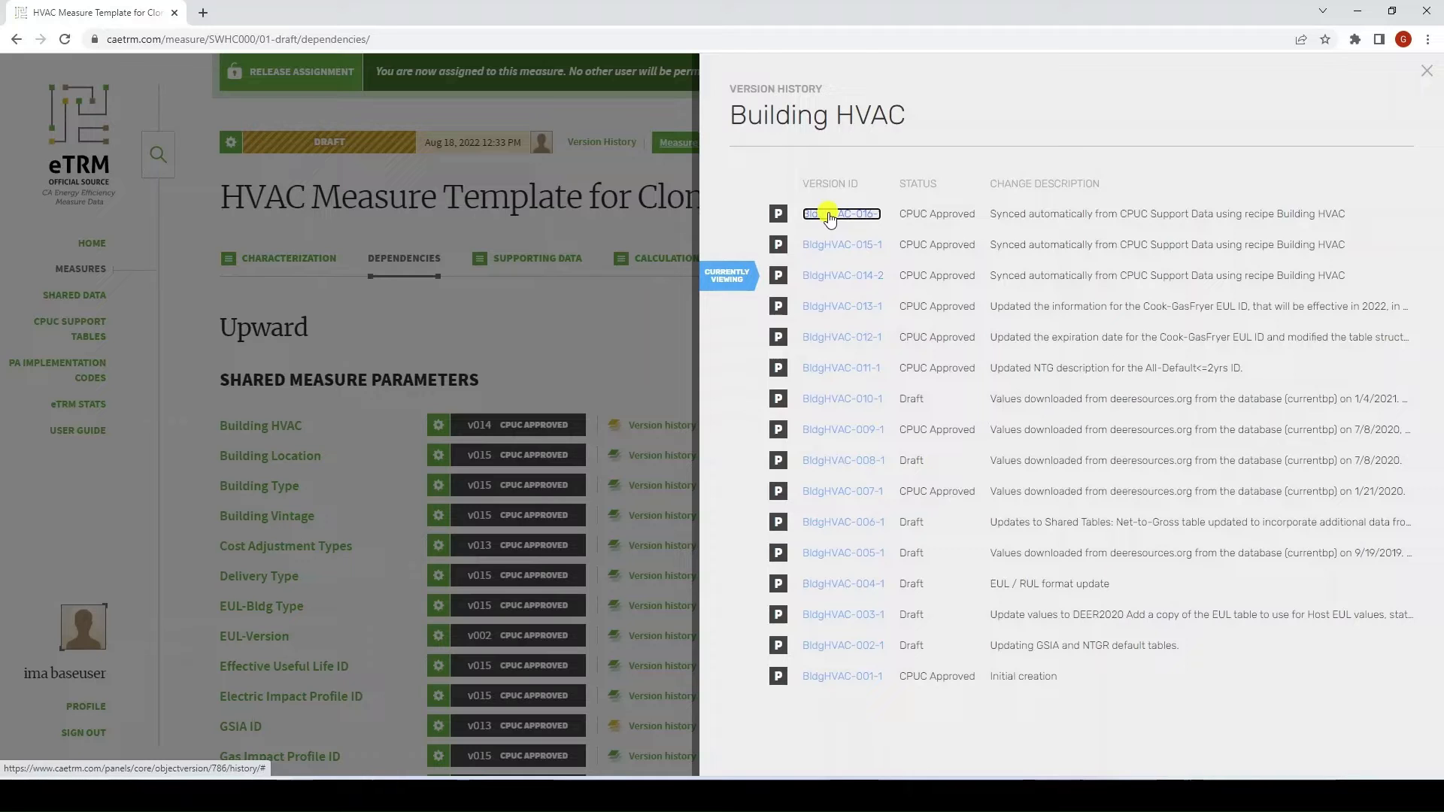
{"action": "left_click", "coordinate": [833, 275]}
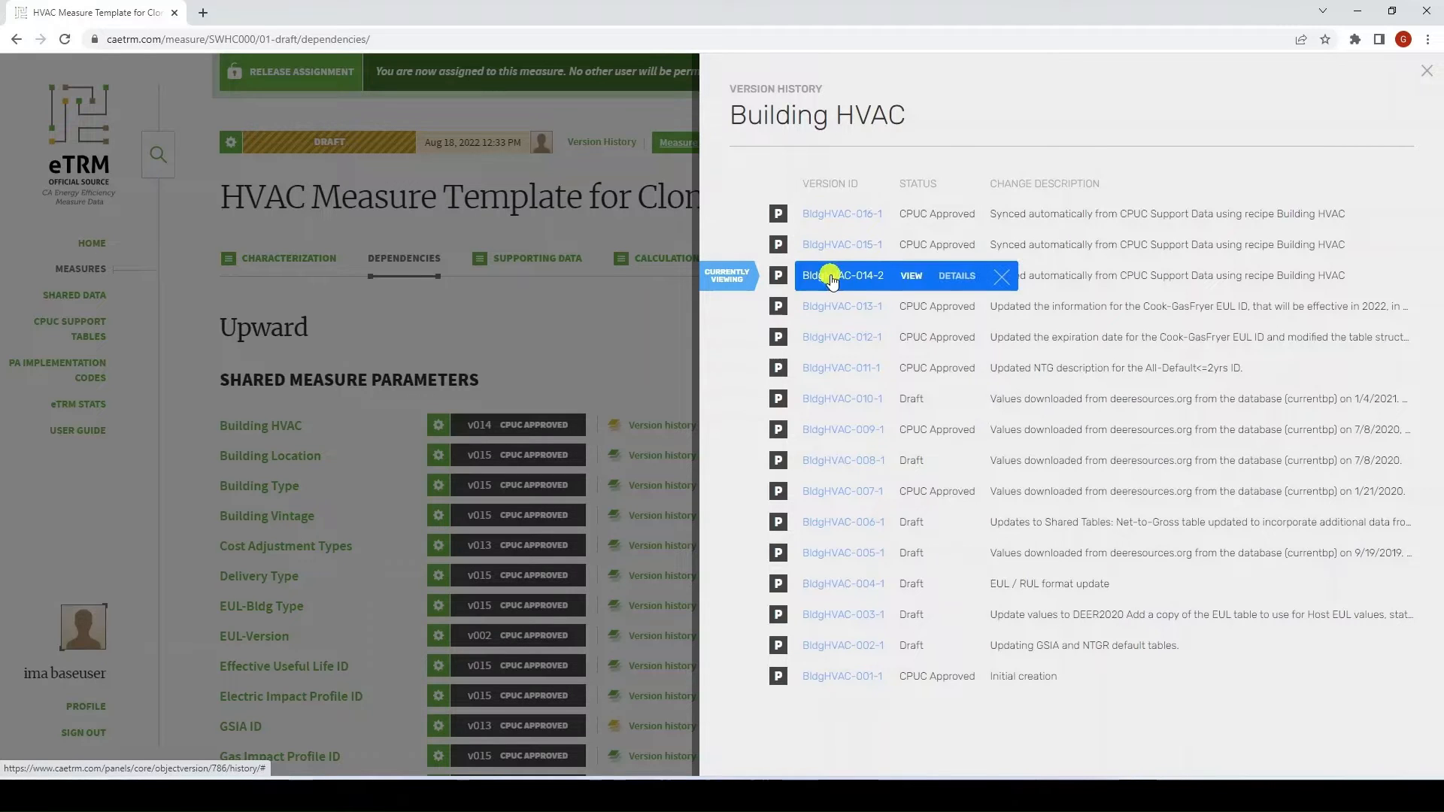
{"action": "left_click", "coordinate": [915, 278]}
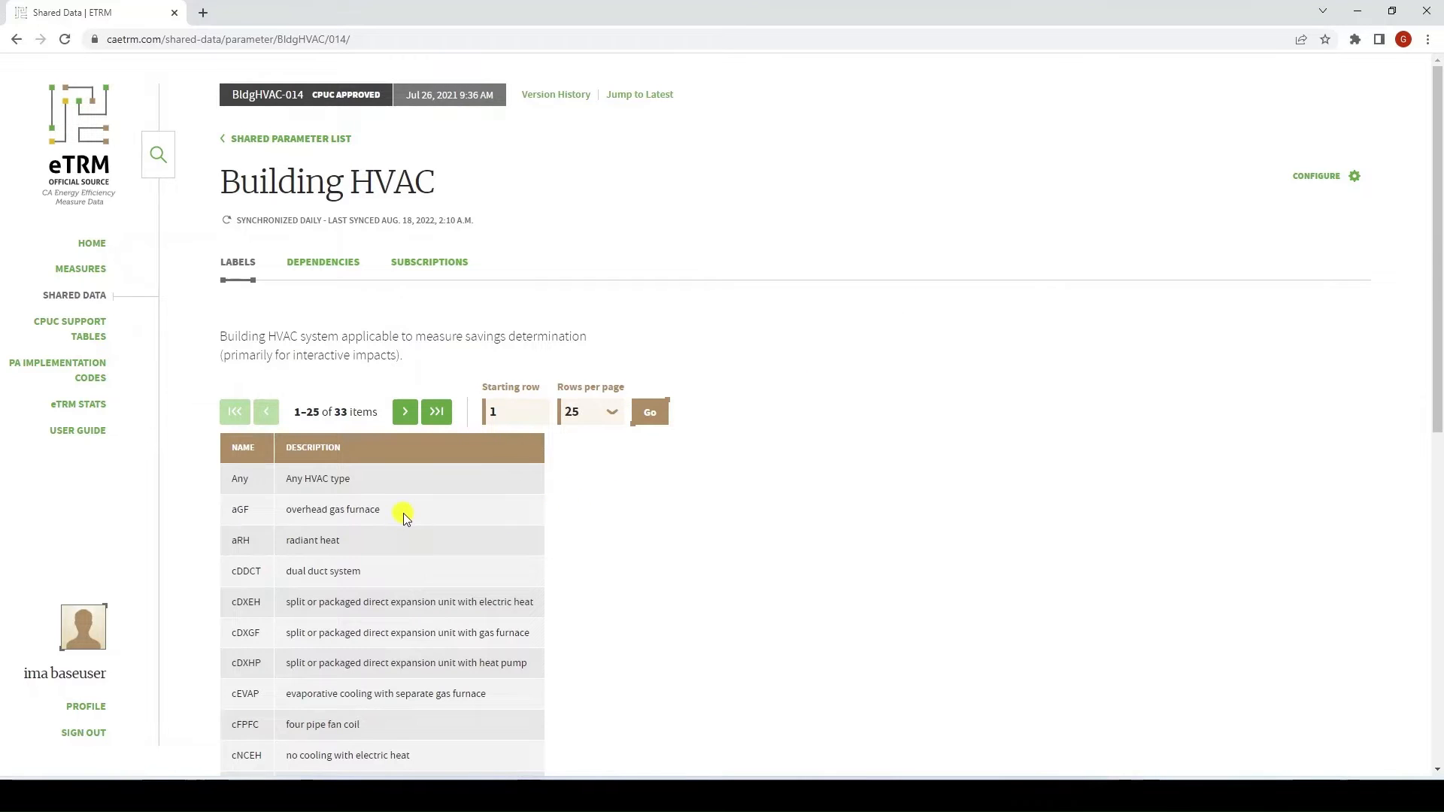
Scroll the labels, then list all 33 downward dependencies of BldgHVAC-014
{"action": "scroll", "coordinate": [403, 513], "scroll_direction": "down", "scroll_amount": 4}
{"action": "scroll", "coordinate": [403, 516], "scroll_direction": "down", "scroll_amount": 2}
{"action": "scroll", "coordinate": [403, 516], "scroll_direction": "up", "scroll_amount": 6}
{"action": "left_click", "coordinate": [329, 262]}
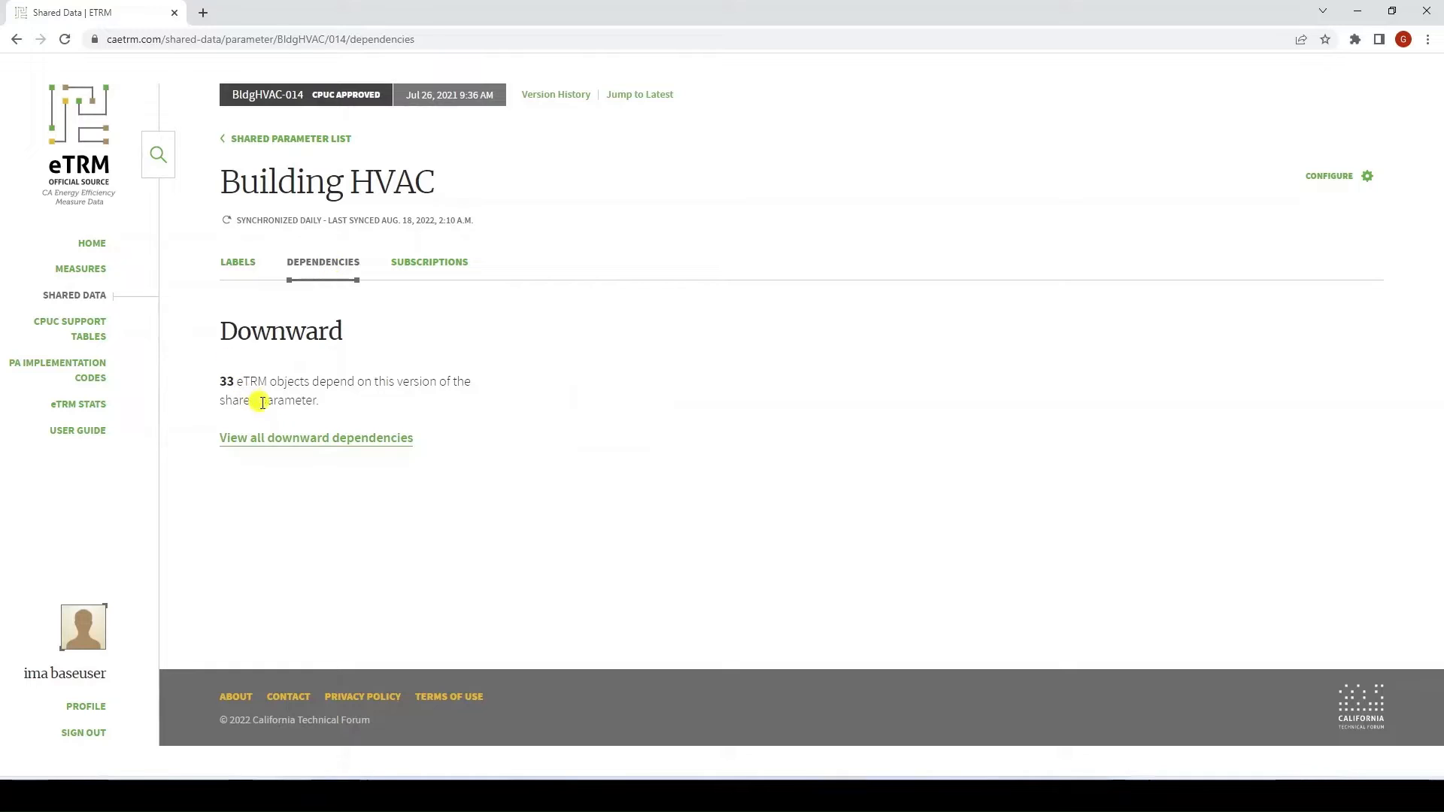
{"action": "left_click", "coordinate": [336, 444]}
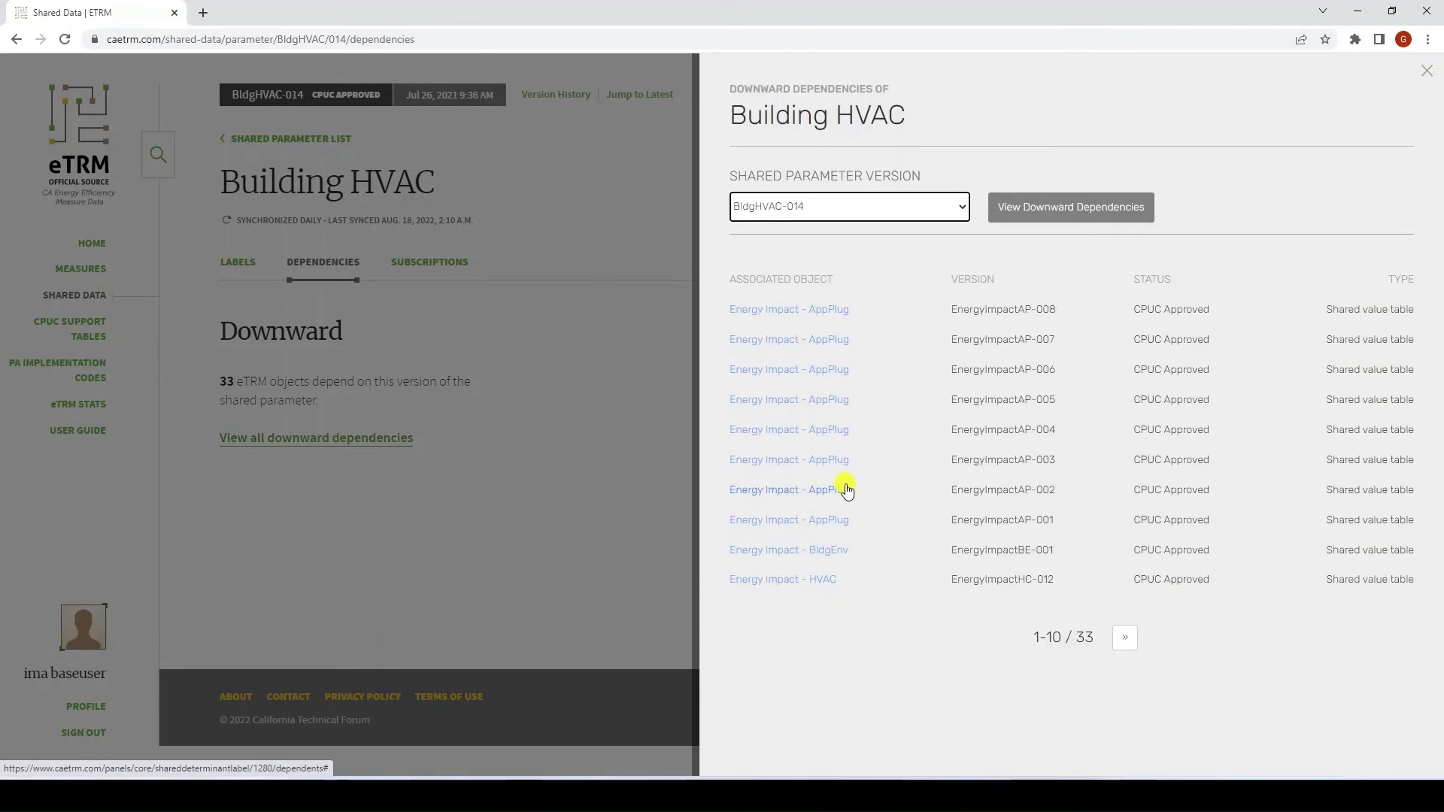
Check BldgHVAC-016's 83 downward dependencies, then return to the BldgHVAC-014 labels list
{"action": "left_click", "coordinate": [963, 210]}
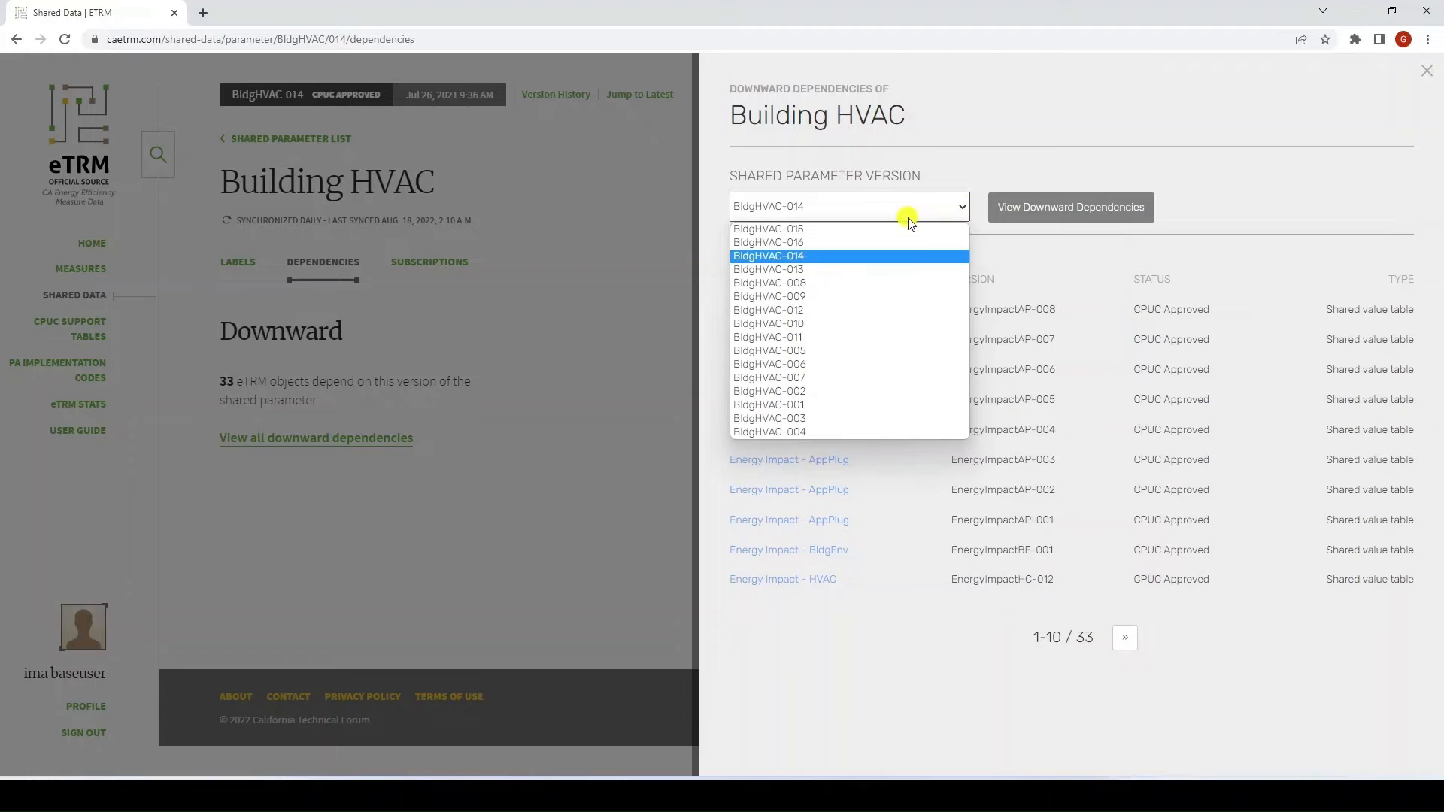
{"action": "left_click", "coordinate": [783, 241]}
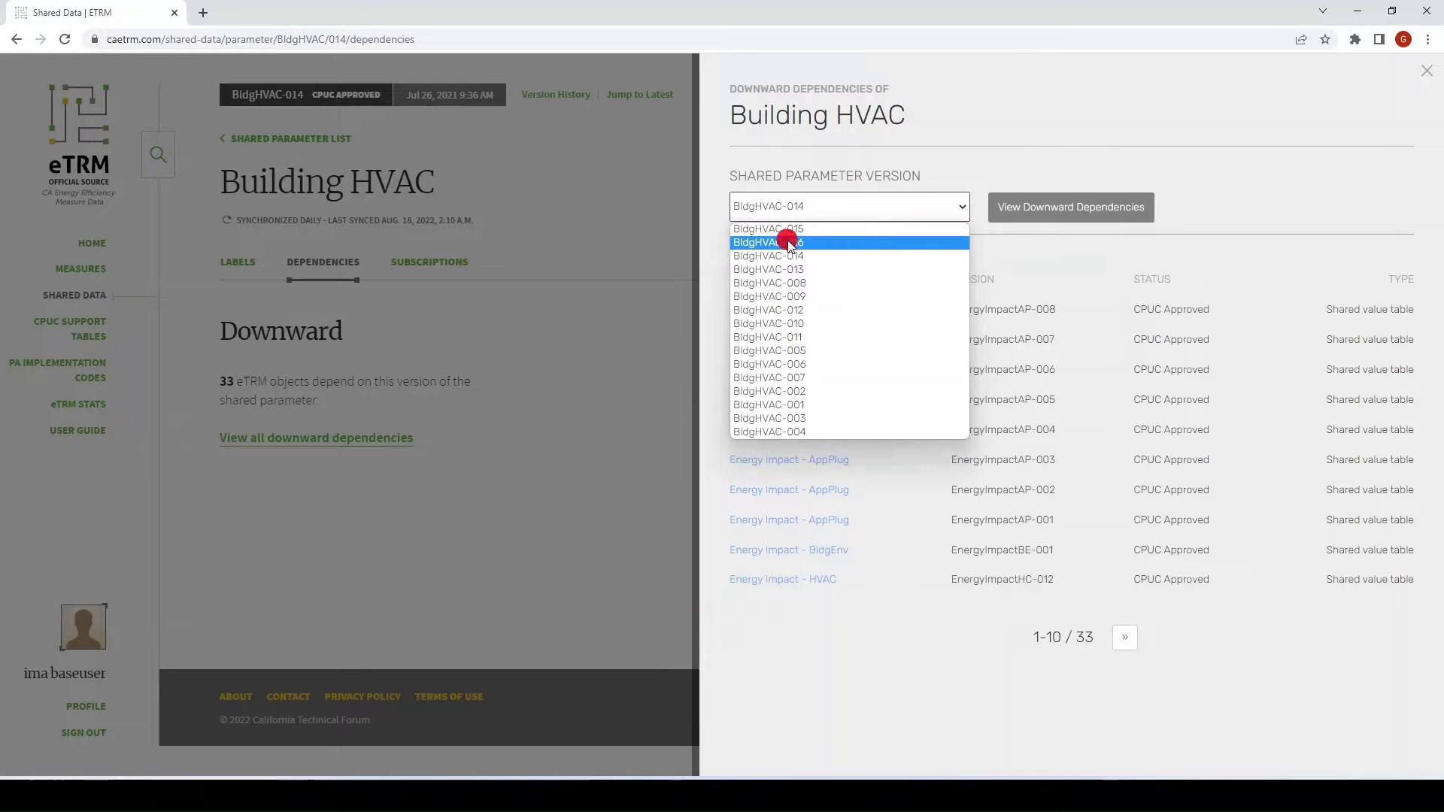
{"action": "left_click", "coordinate": [1056, 214]}
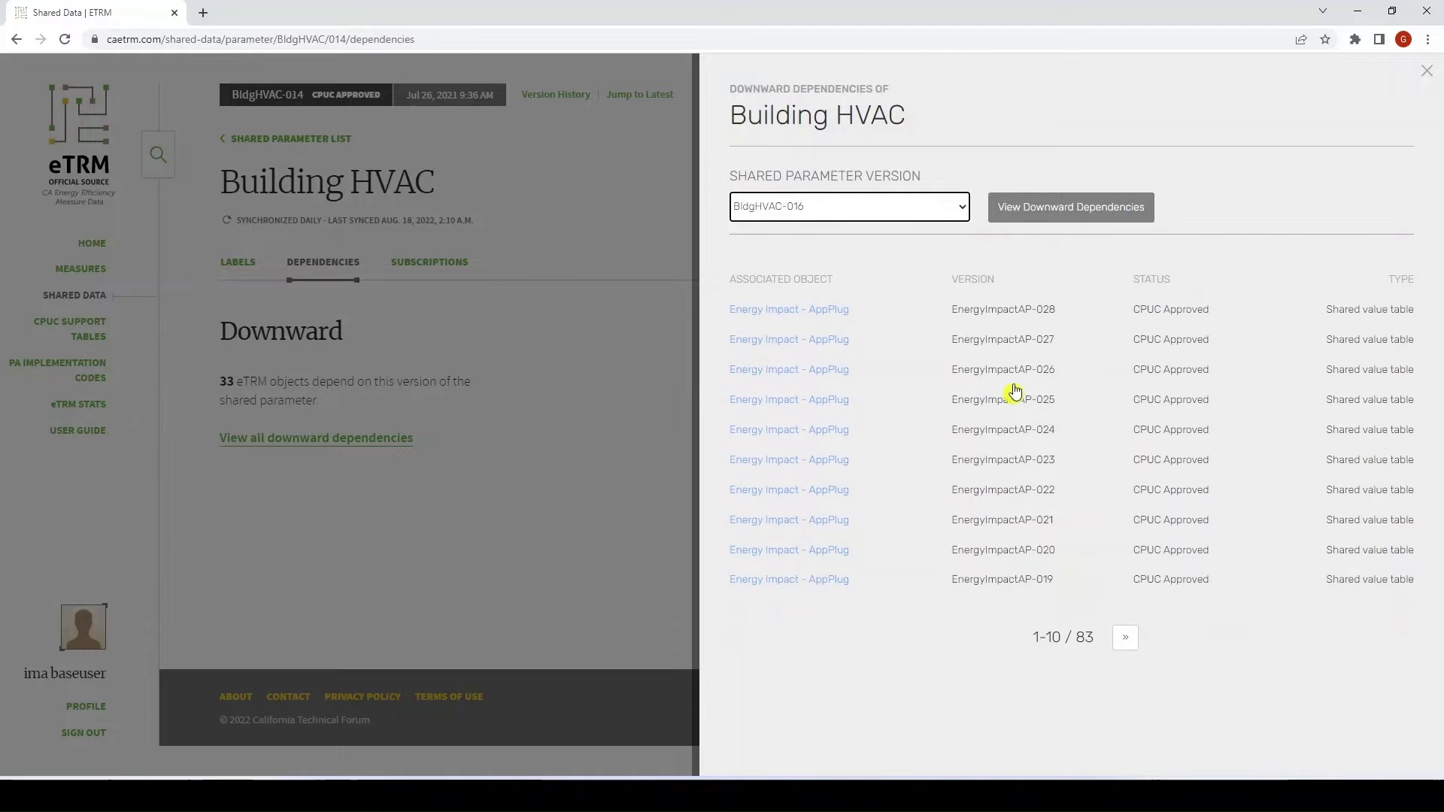
{"action": "left_click", "coordinate": [1429, 75]}
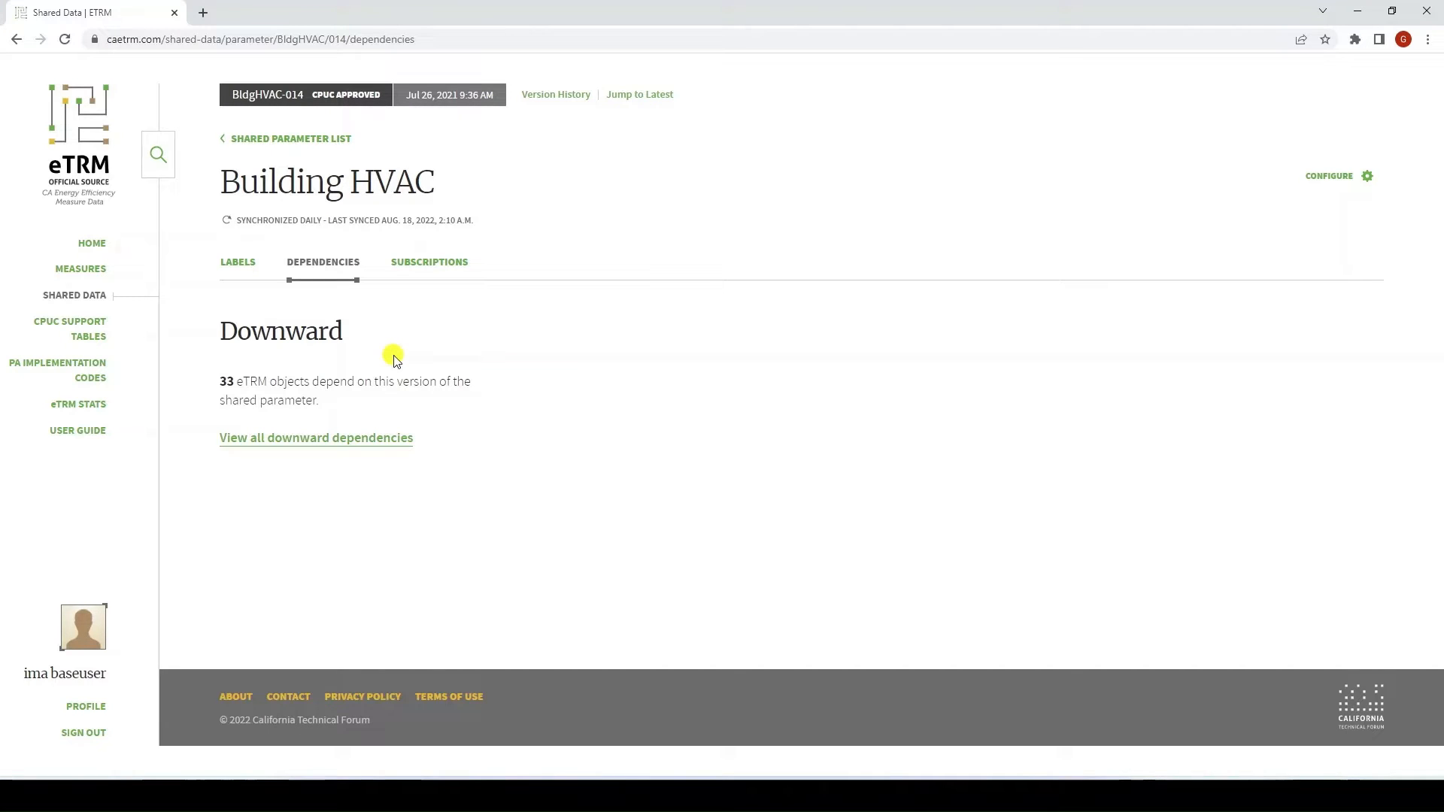
{"action": "left_click", "coordinate": [240, 269]}
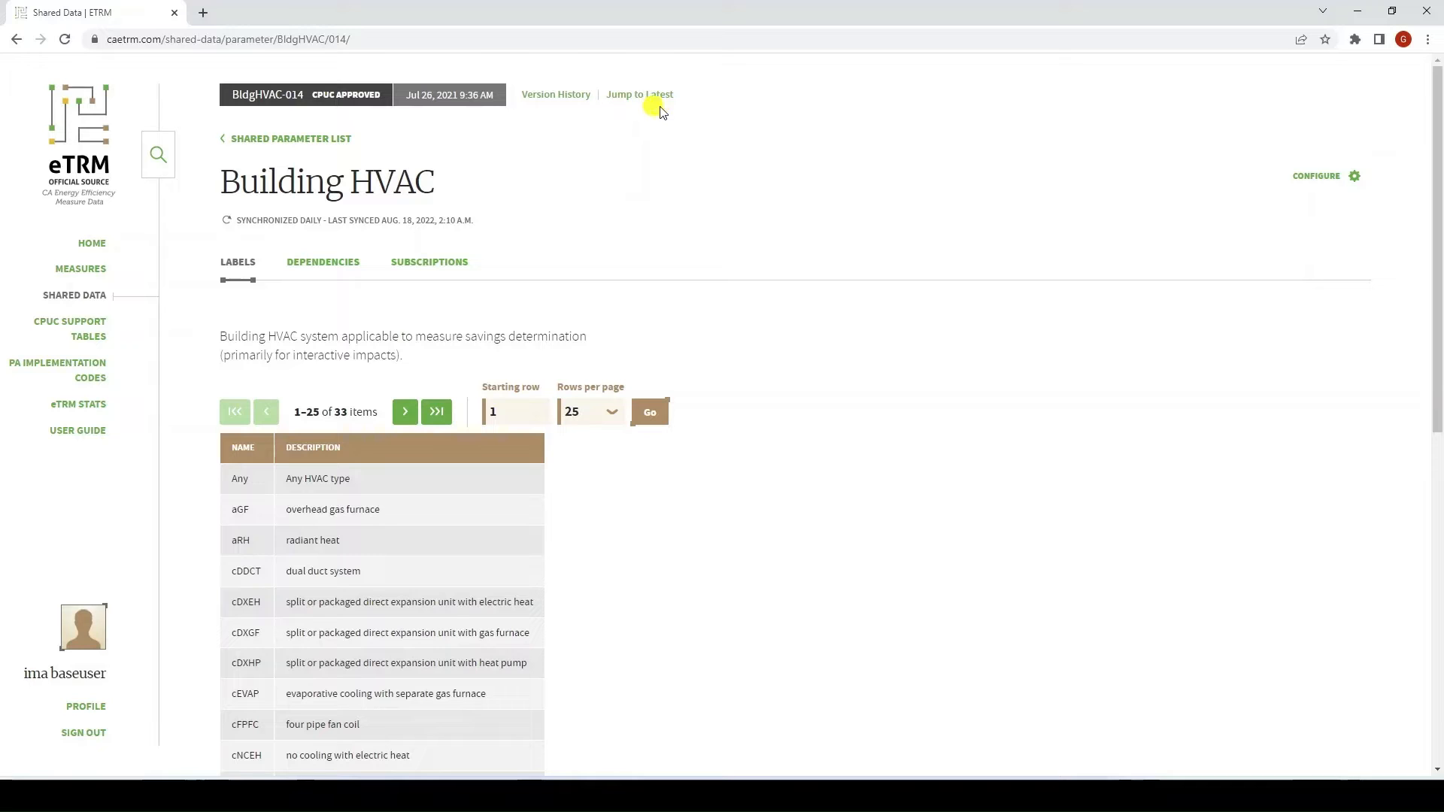
Jump to the latest Building HVAC version, BldgHVAC-016, with its 34 labels
{"action": "left_click", "coordinate": [642, 96]}
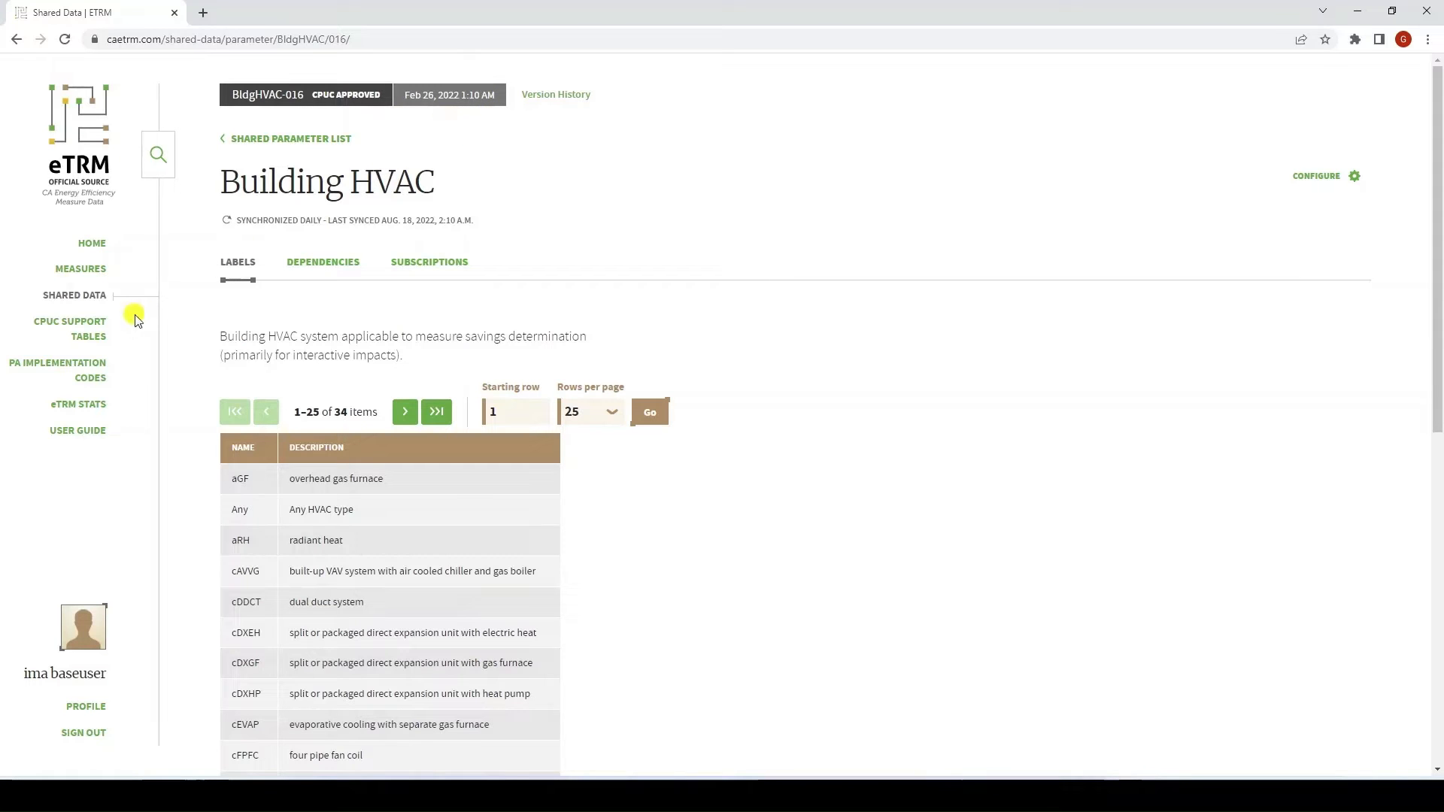
Download the 2022 February CPUC support tables change log as a CSV
{"action": "left_click", "coordinate": [86, 336]}
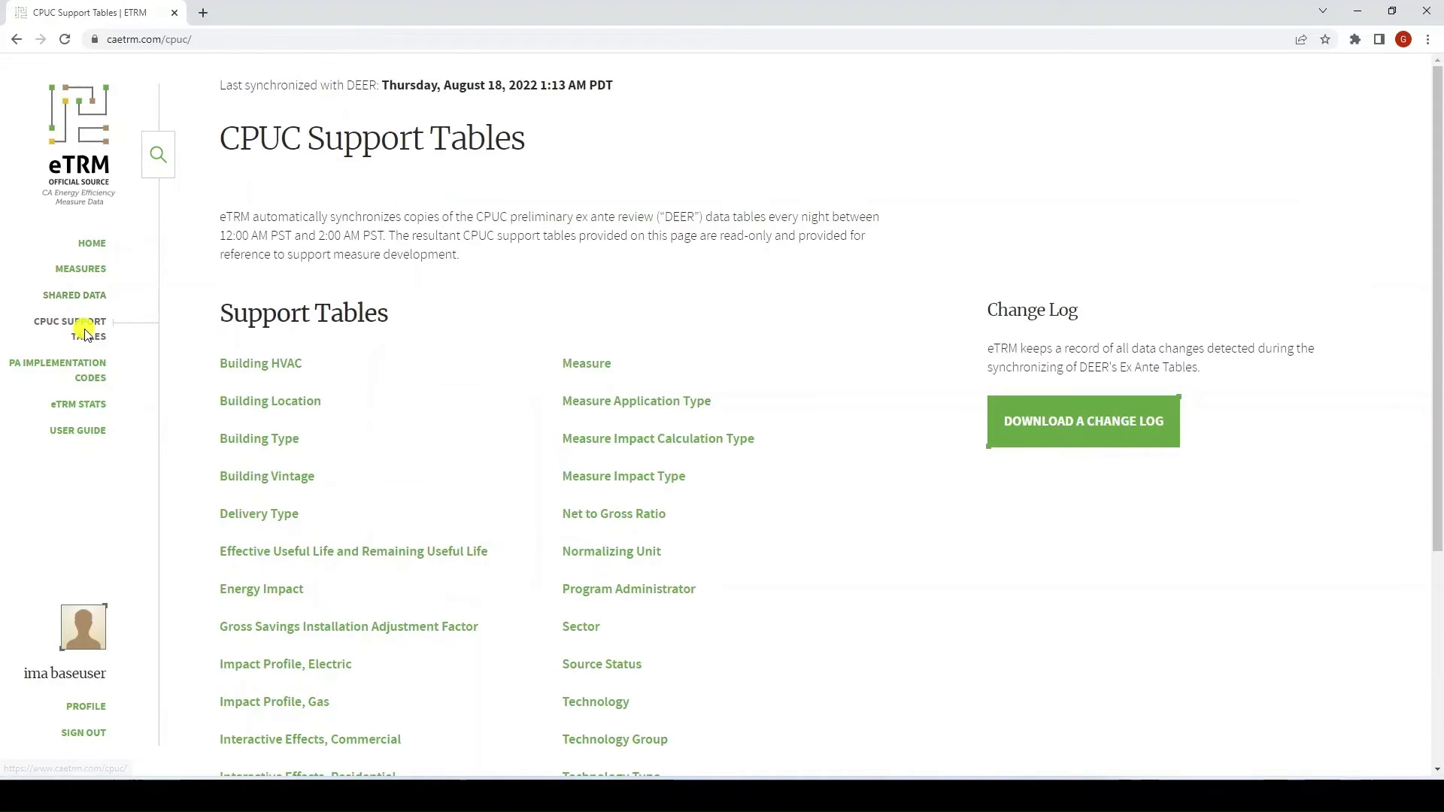
{"action": "left_click", "coordinate": [1073, 441]}
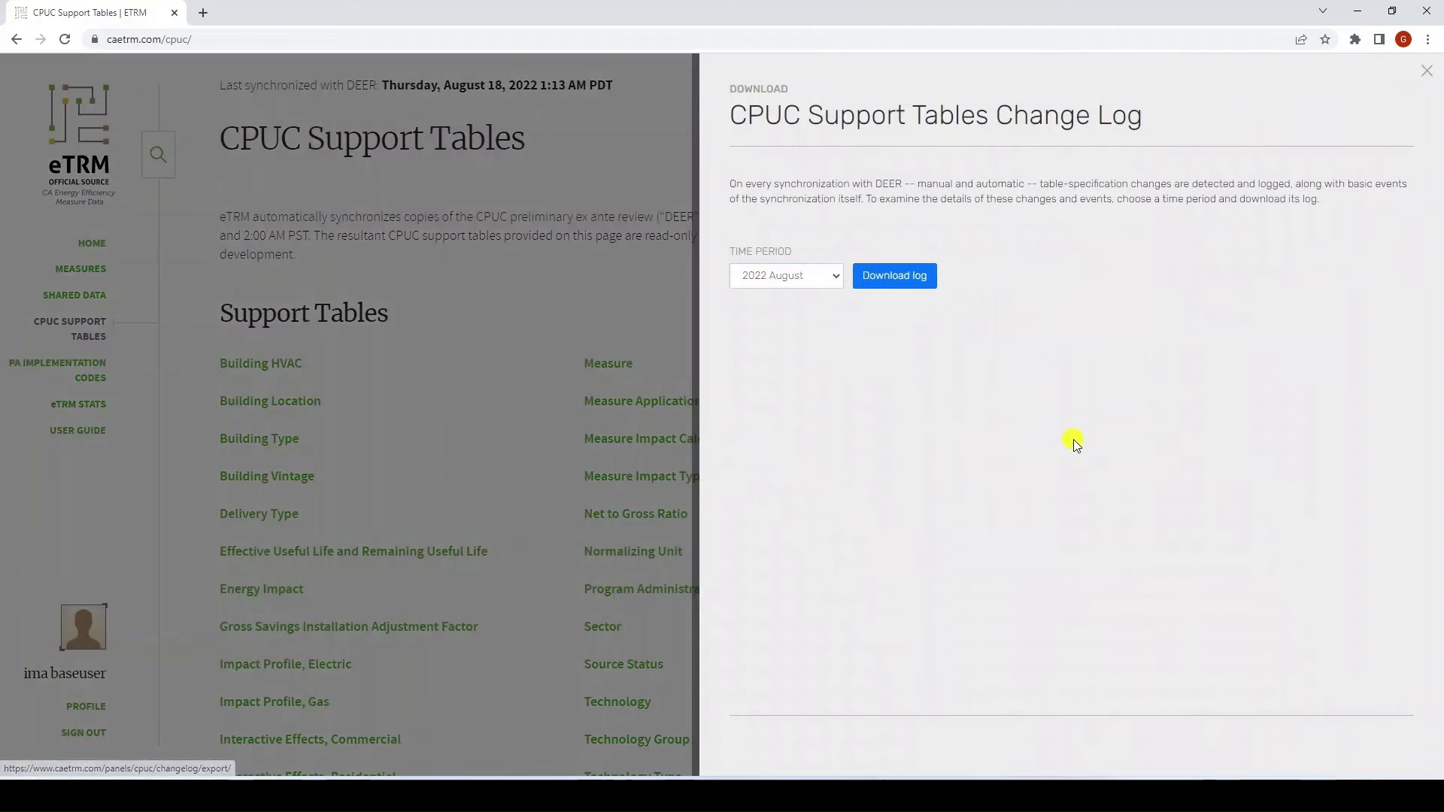
{"action": "left_click", "coordinate": [833, 277]}
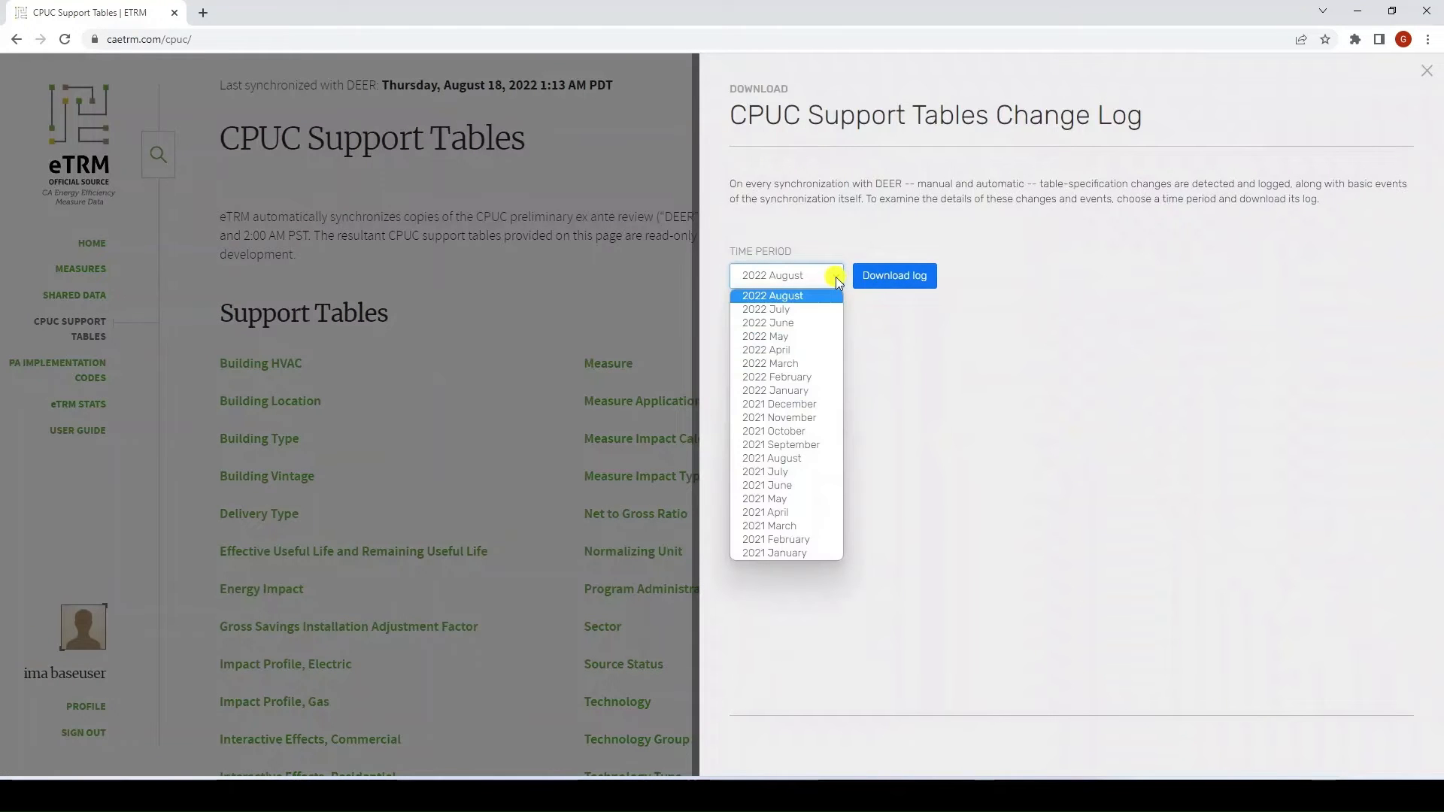
{"action": "left_click", "coordinate": [818, 376]}
{"action": "left_click", "coordinate": [886, 280]}
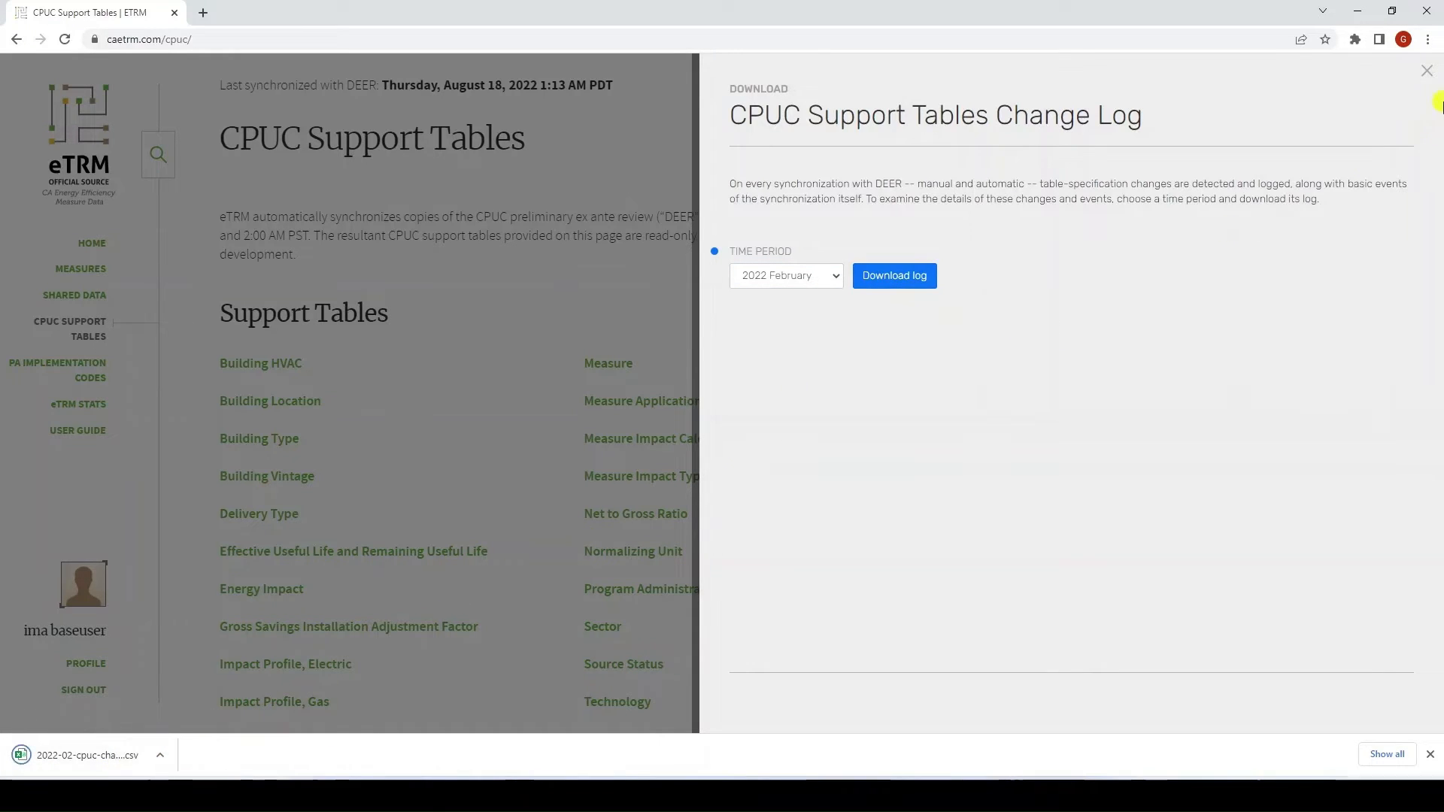
{"action": "left_click", "coordinate": [1425, 79]}
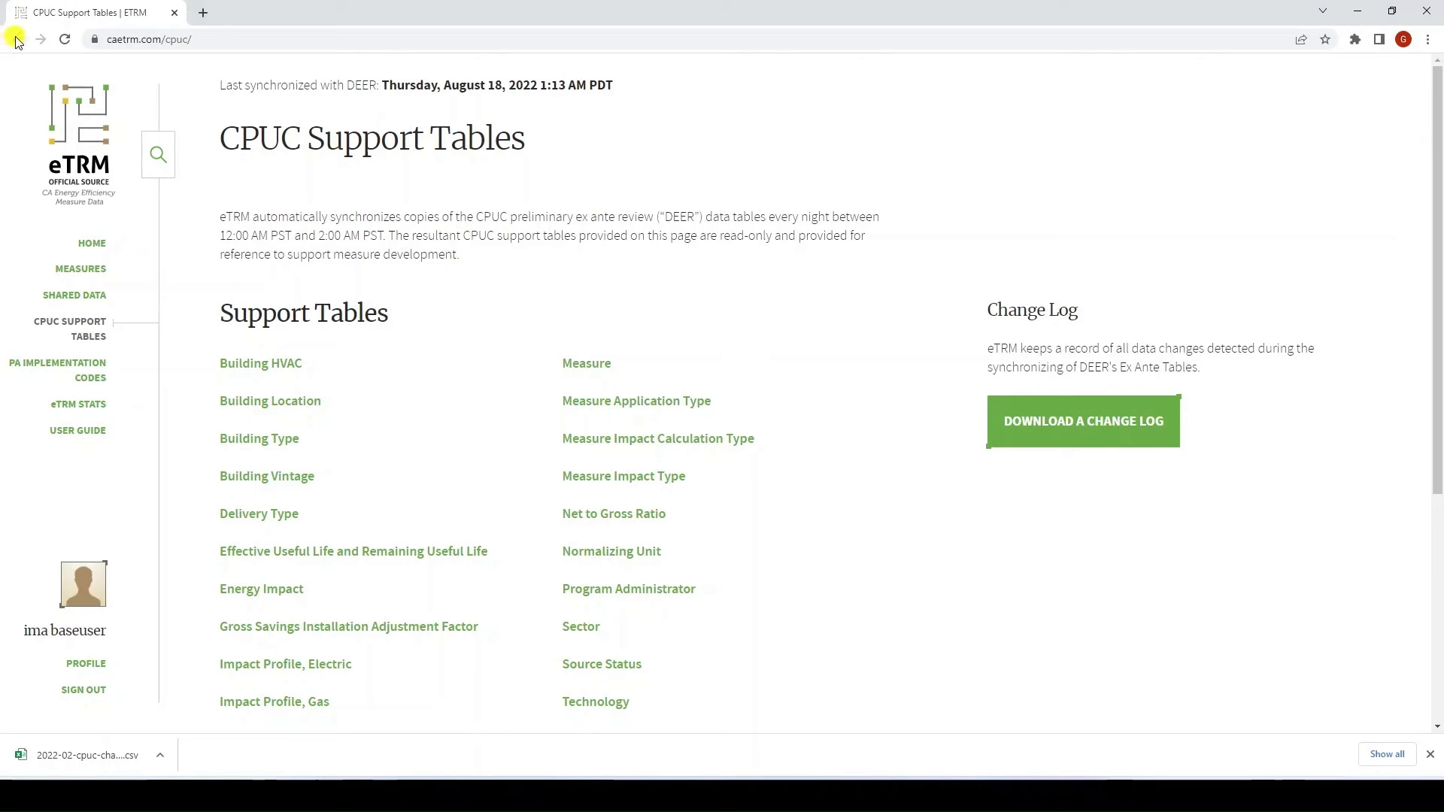
Return to the HVAC Measure Template's dependencies and open Building HVAC's configure options
{"action": "left_click", "coordinate": [91, 246]}
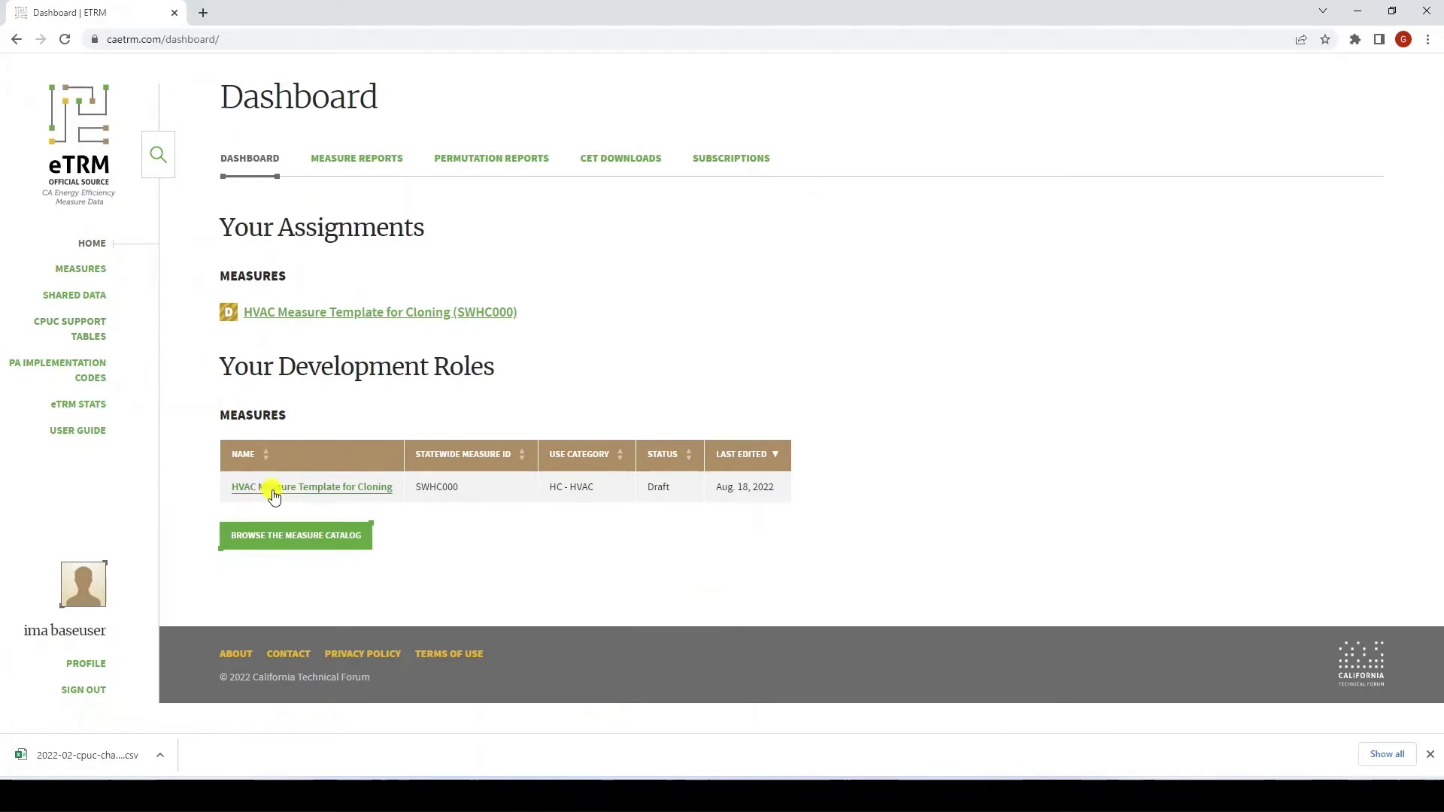
{"action": "left_click", "coordinate": [285, 489]}
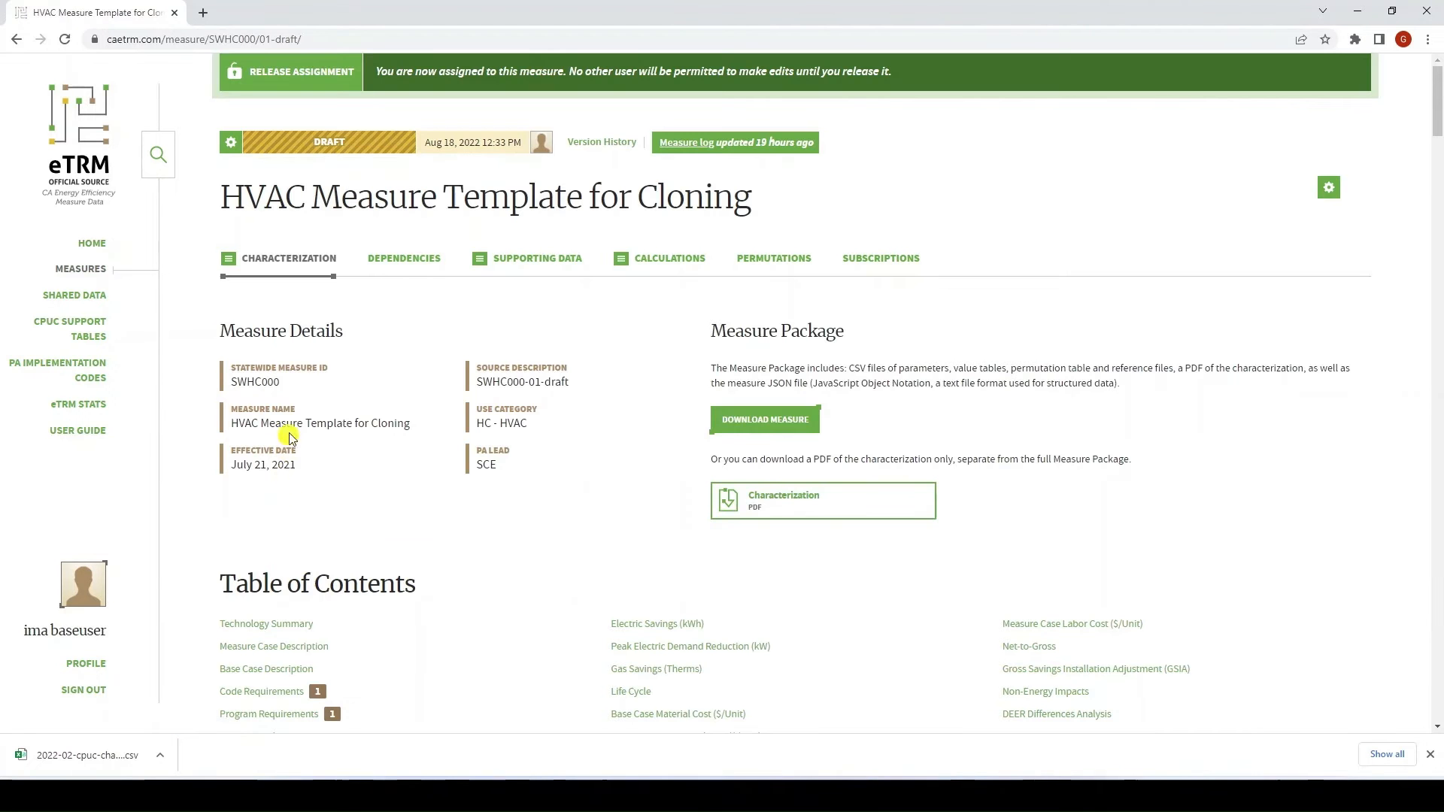
{"action": "left_click", "coordinate": [407, 266]}
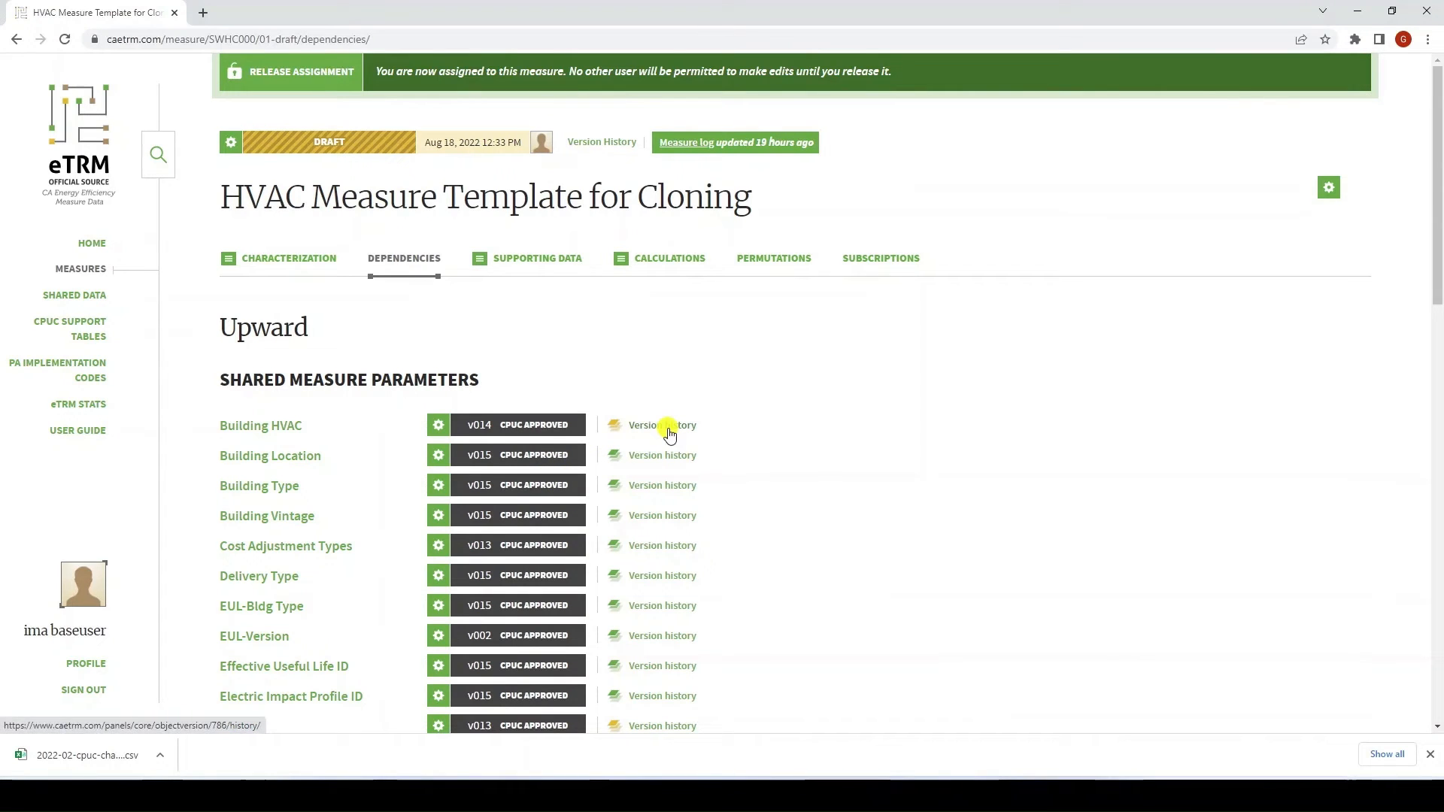
{"action": "left_click", "coordinate": [438, 430]}
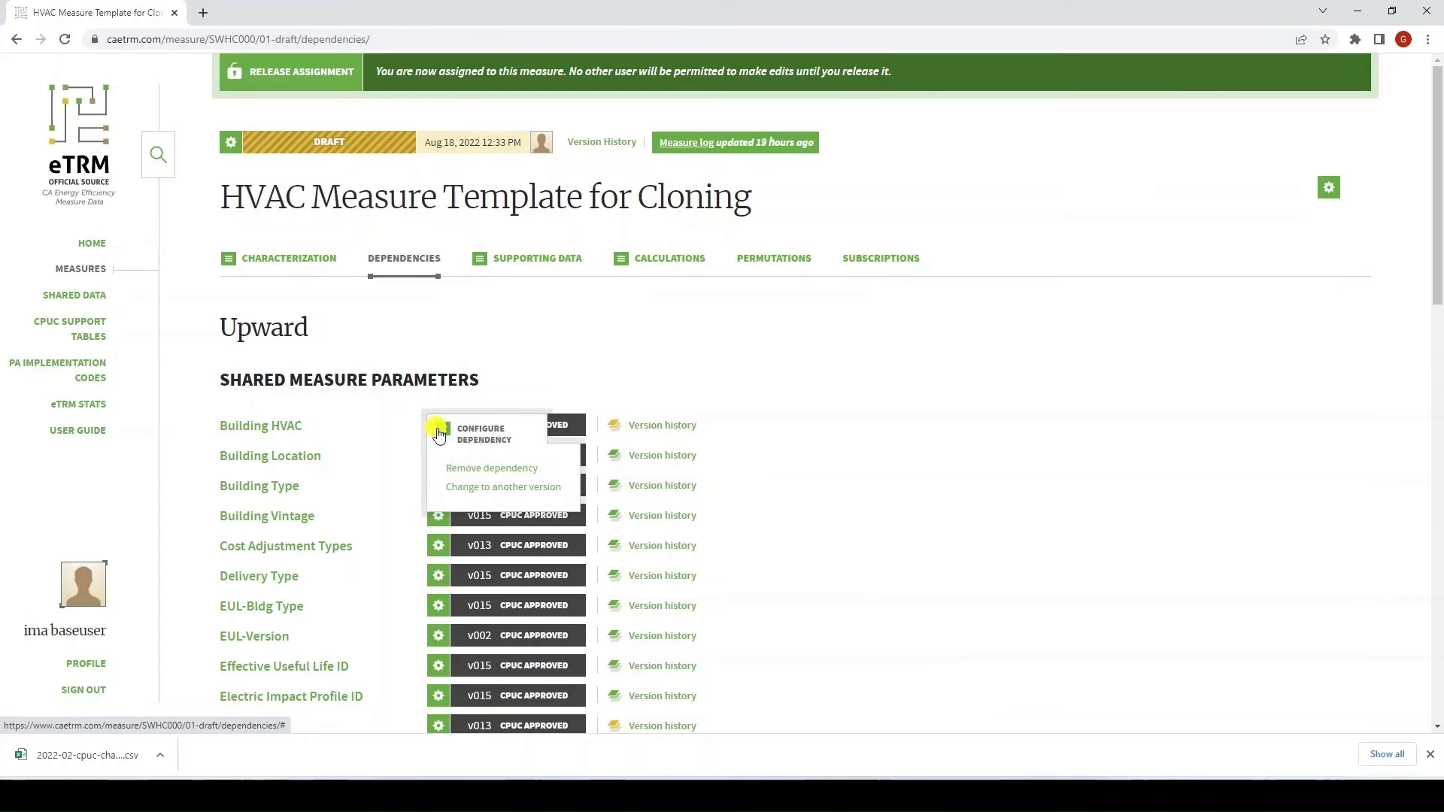
Change the Building HVAC dependency from BldgHVAC-014 to BldgHVAC-016-1 and confirm
{"action": "left_click", "coordinate": [520, 489]}
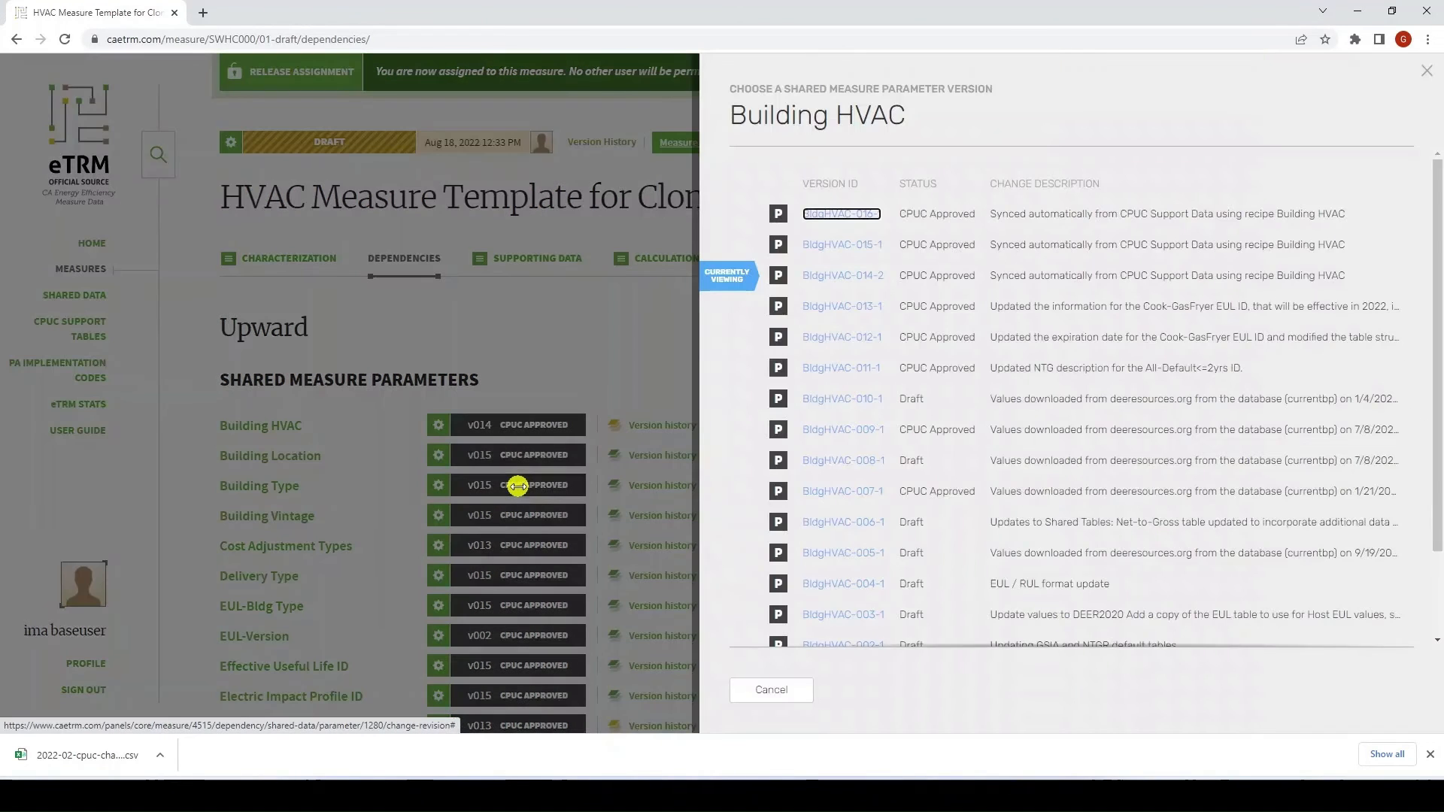
{"action": "left_click", "coordinate": [826, 218]}
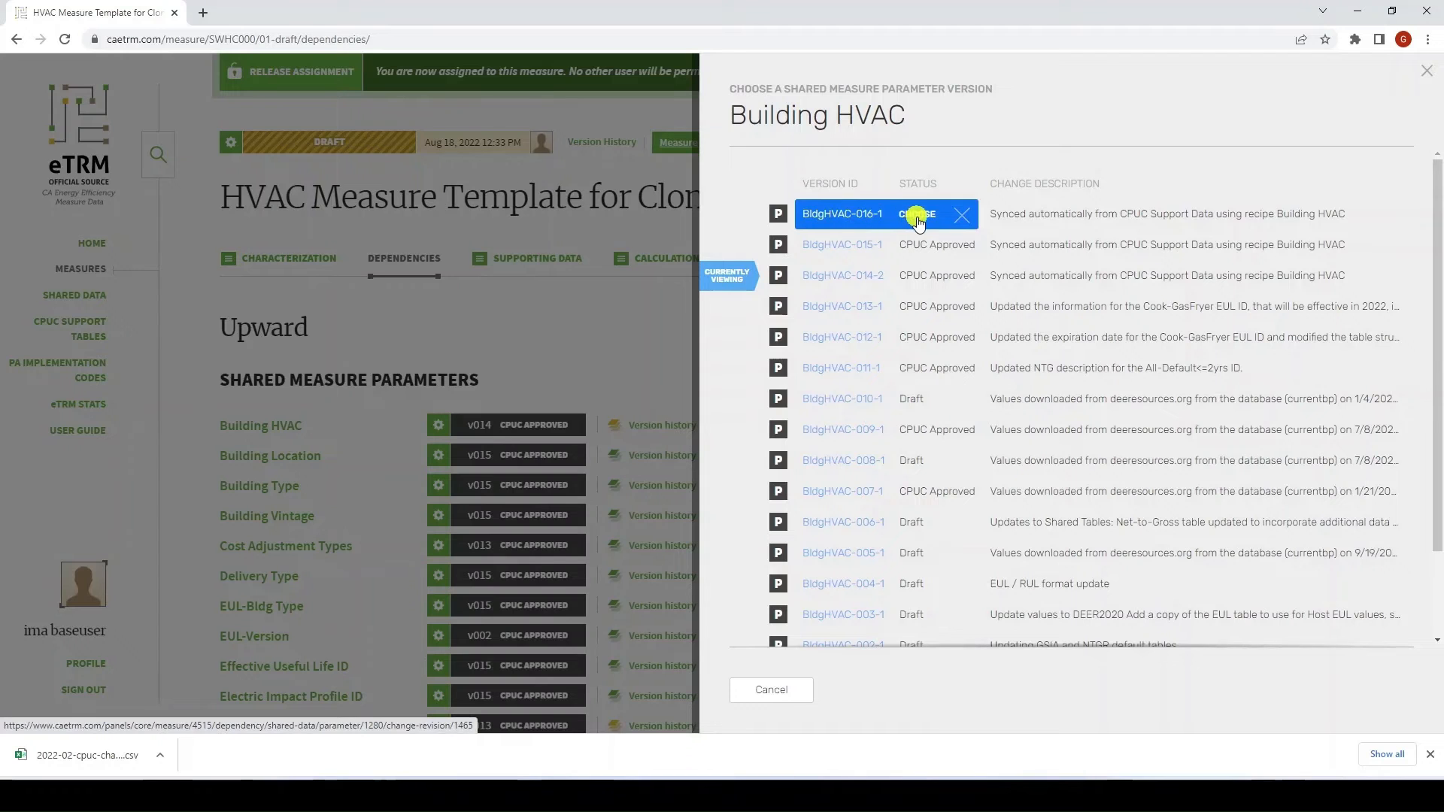
{"action": "left_click", "coordinate": [916, 216]}
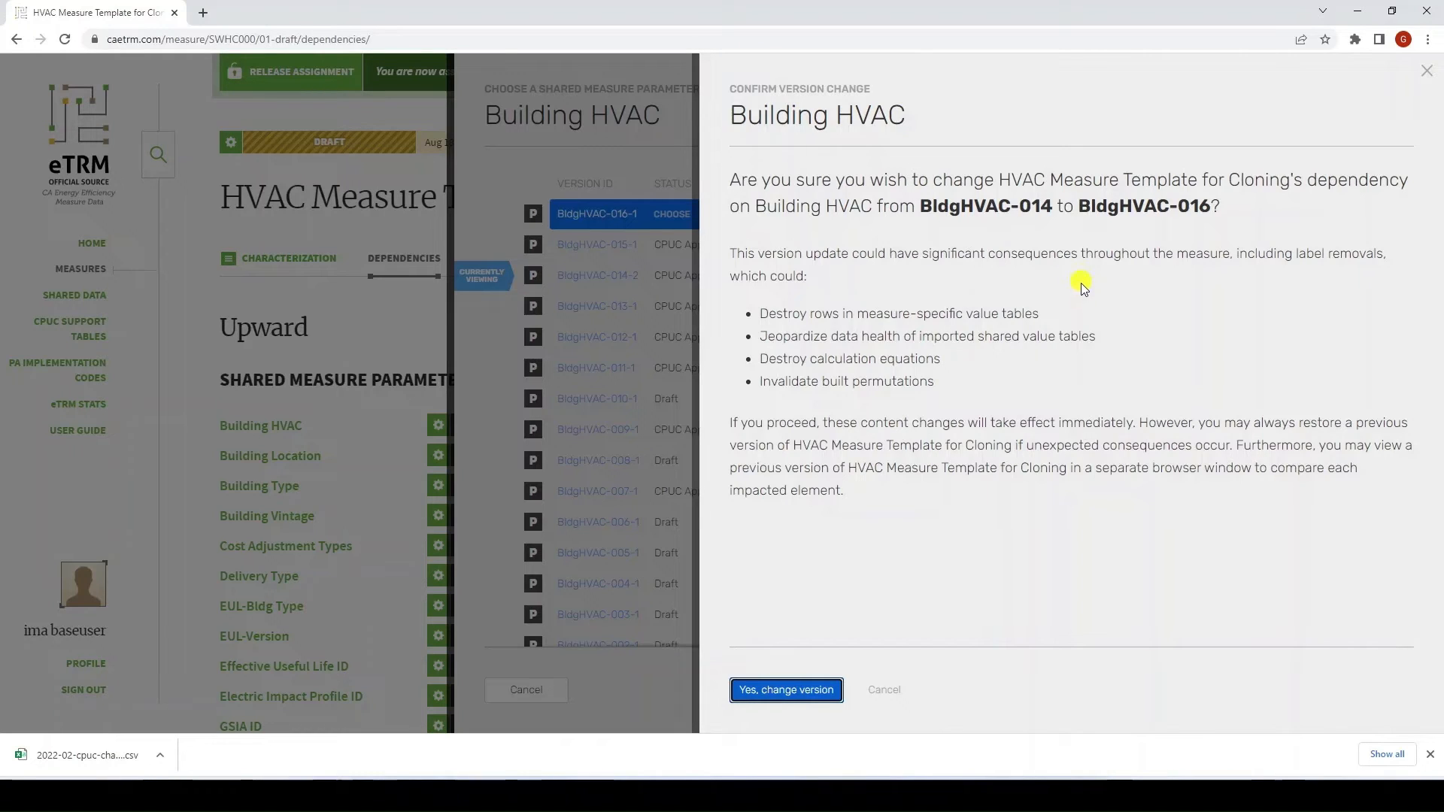
{"action": "left_click", "coordinate": [778, 691]}
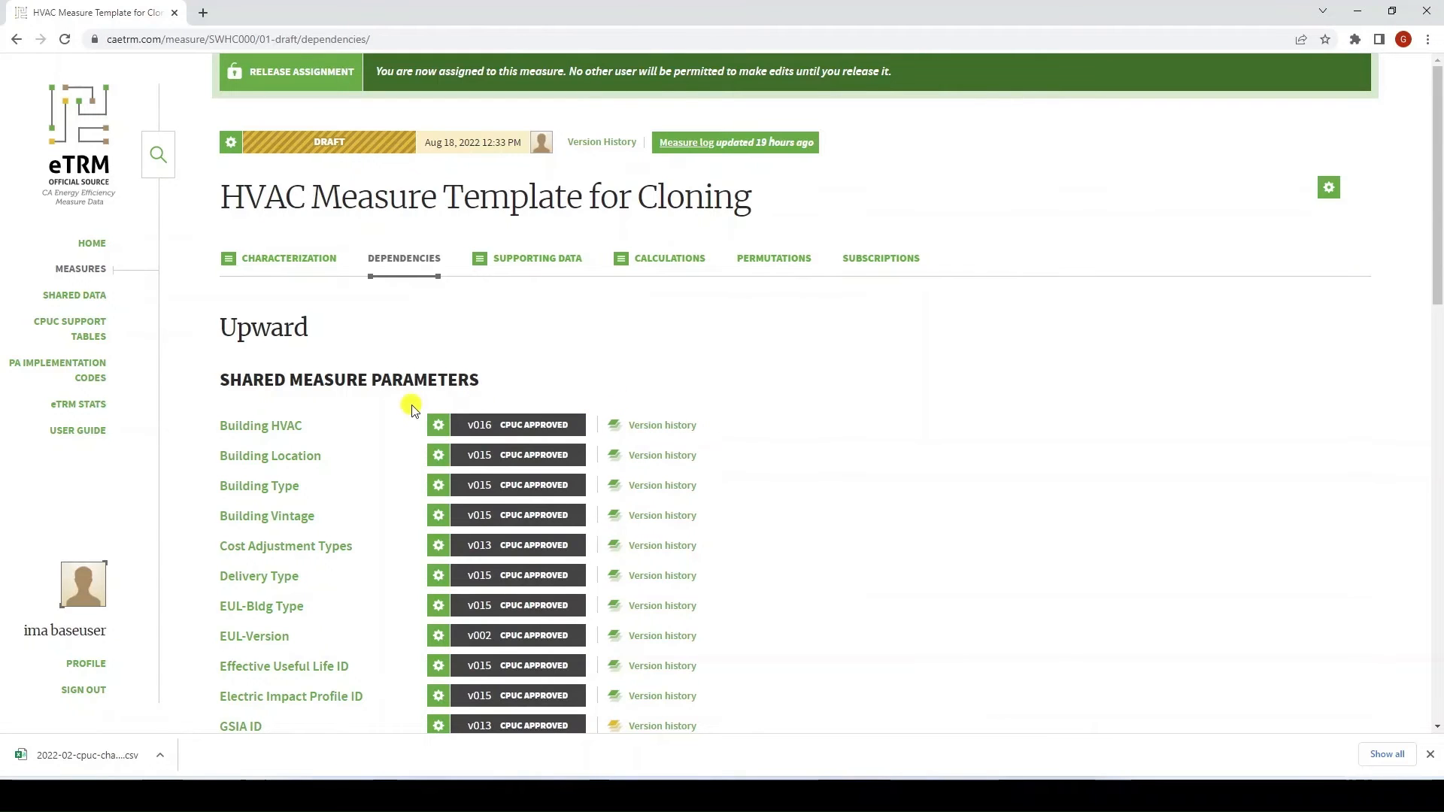
Scroll down the dependencies and begin importing a shared measure parameter
{"action": "scroll", "coordinate": [368, 434], "scroll_direction": "down", "scroll_amount": 8}
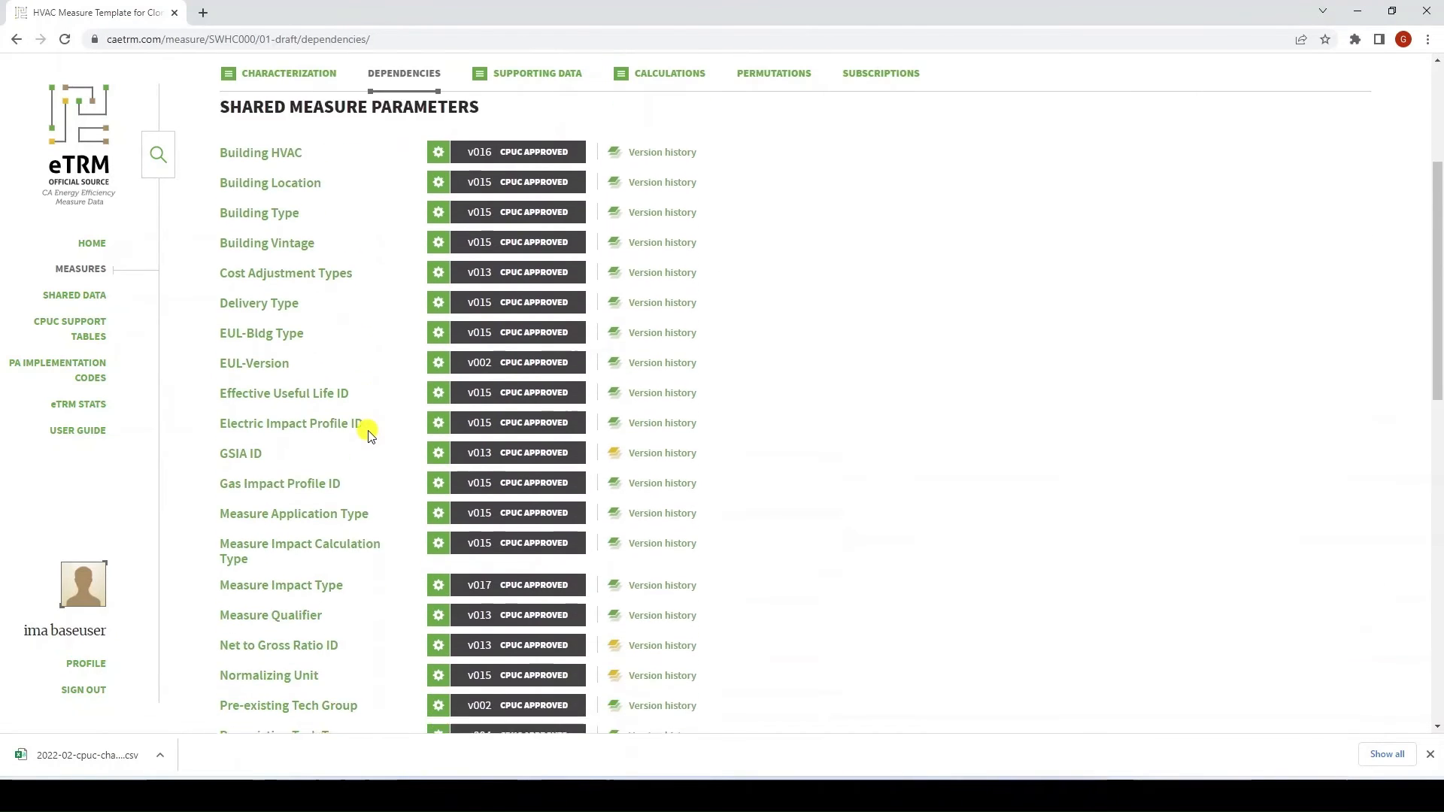
{"action": "scroll", "coordinate": [369, 434], "scroll_direction": "down", "scroll_amount": 4}
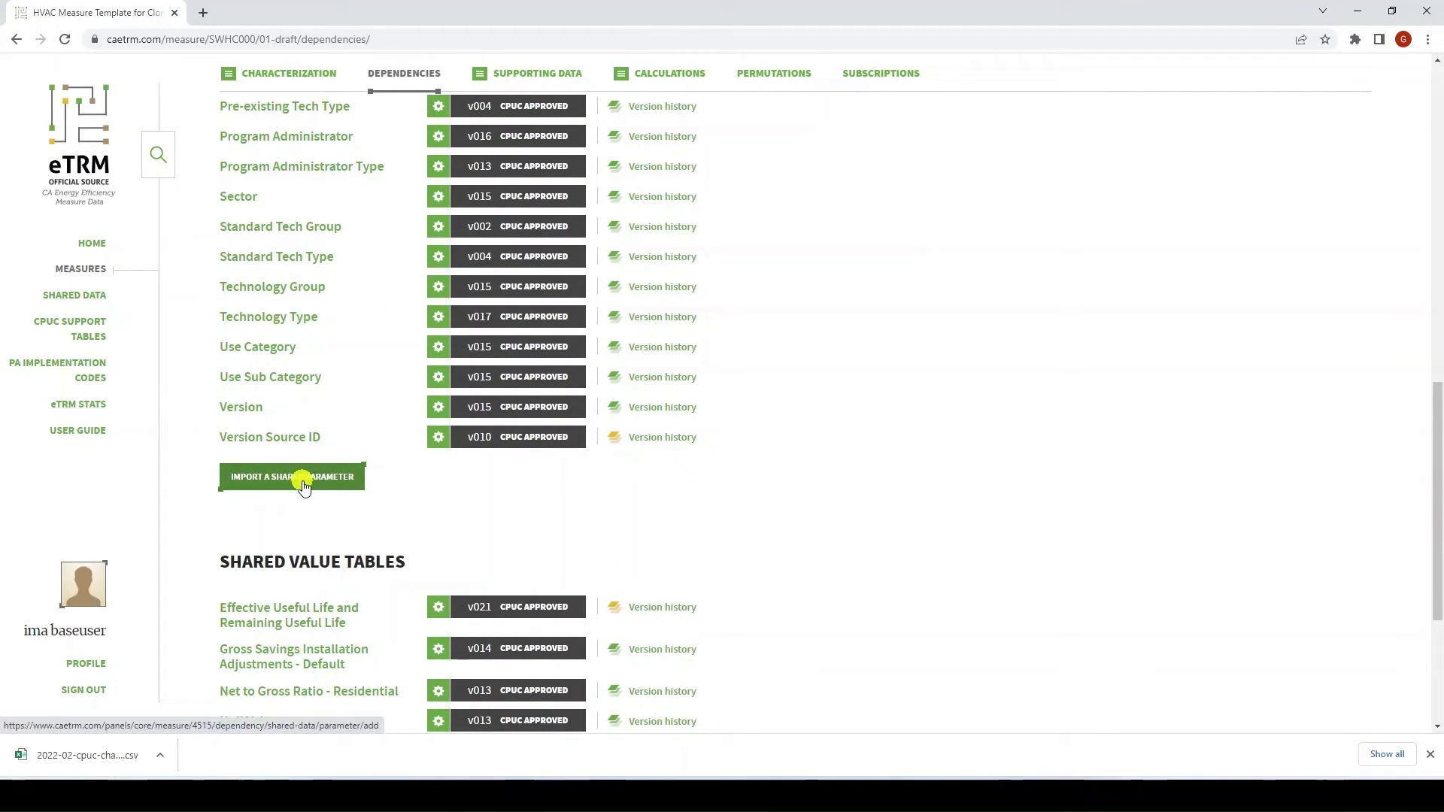
{"action": "left_click", "coordinate": [302, 481]}
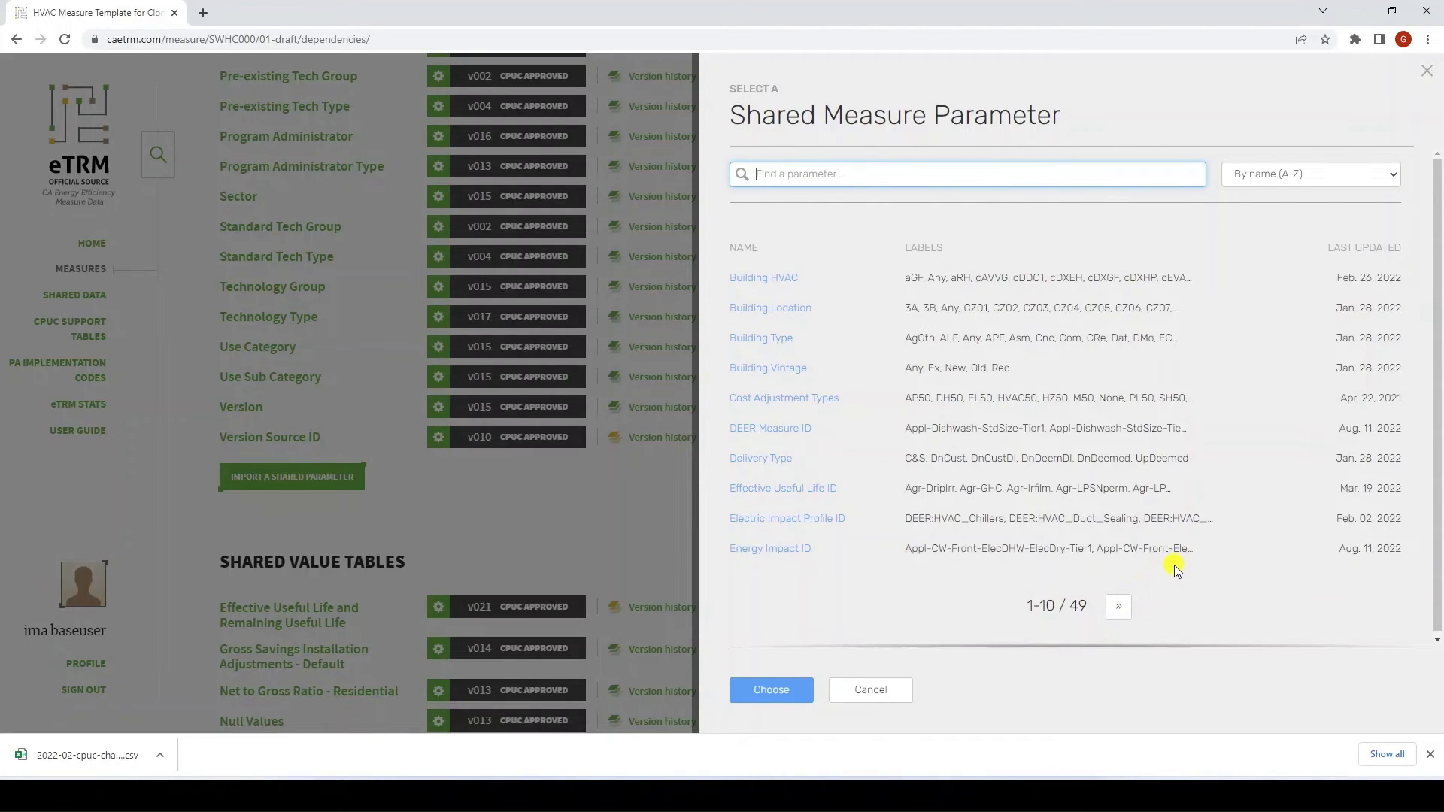
Import DEER Measure ID as a dependency at version DEERMeasureID-020-1
{"action": "left_click", "coordinate": [775, 430]}
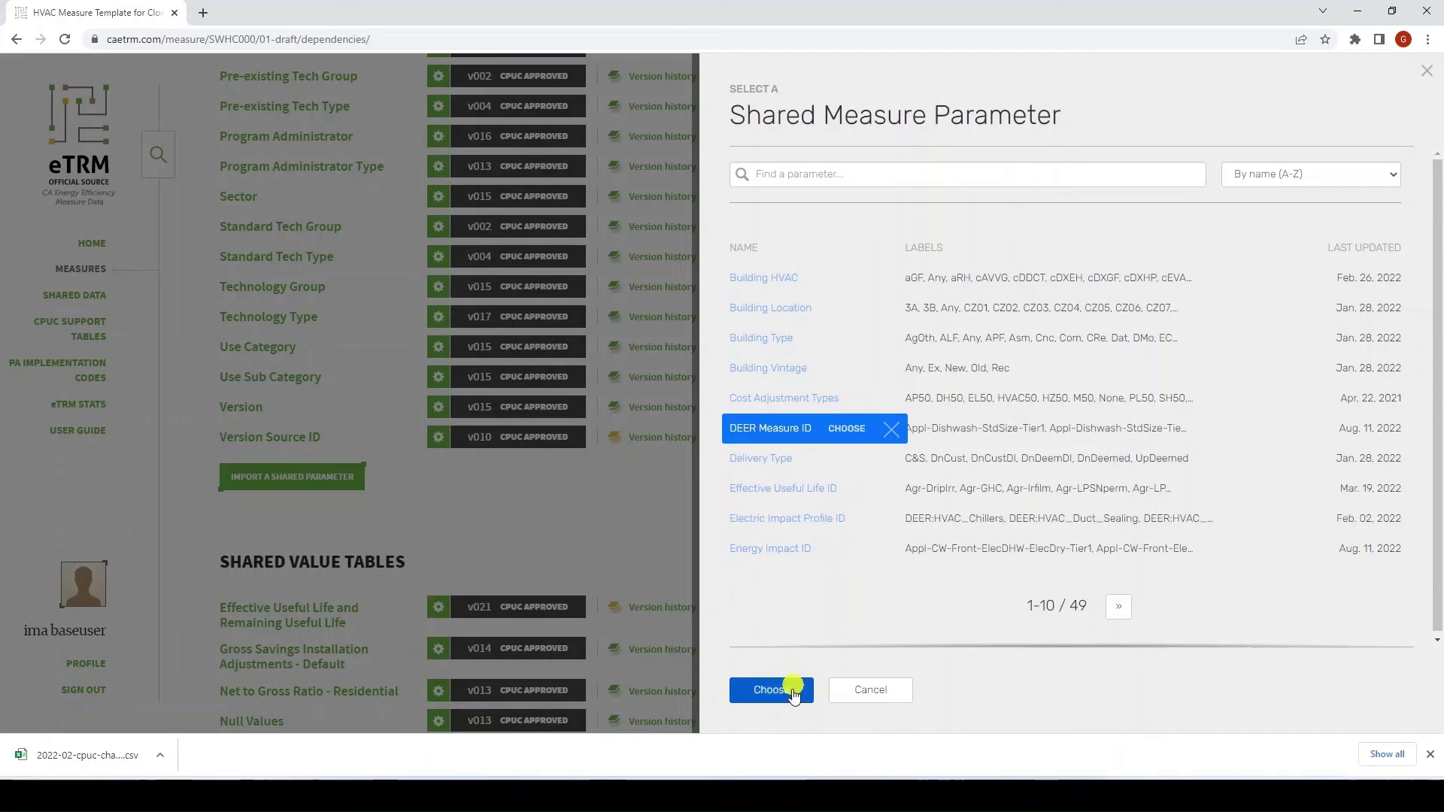
{"action": "left_click", "coordinate": [766, 695]}
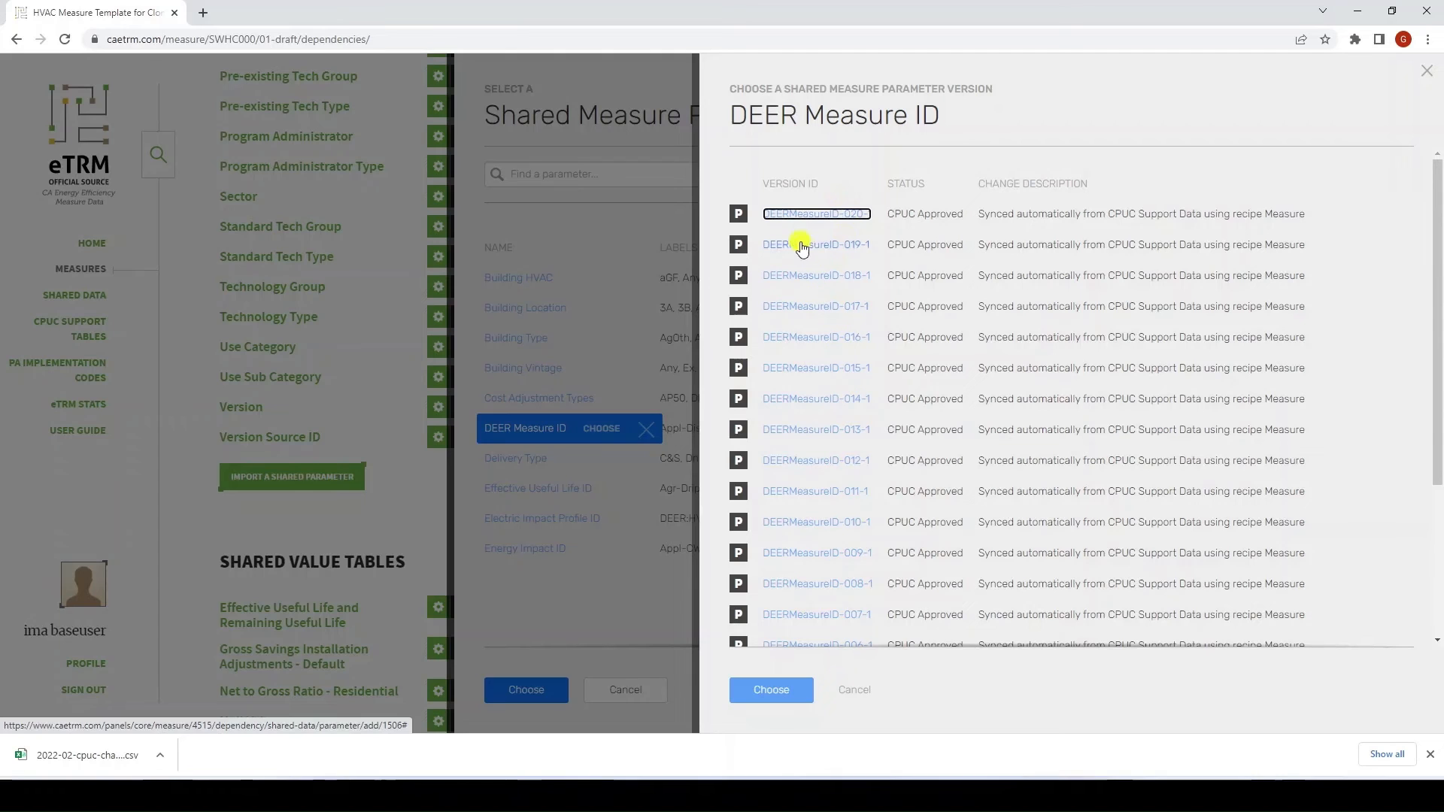
{"action": "left_click", "coordinate": [800, 215]}
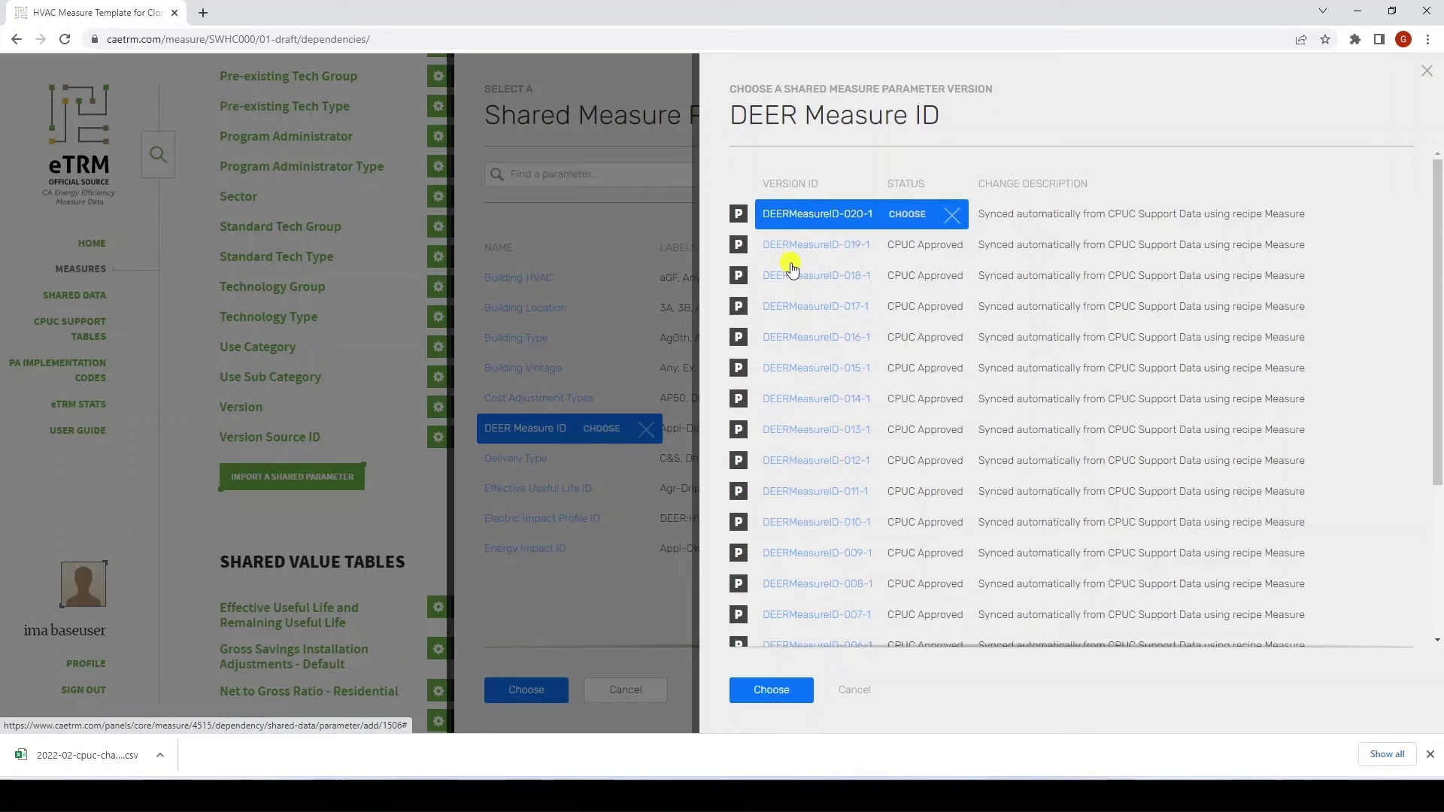
{"action": "left_click", "coordinate": [907, 218]}
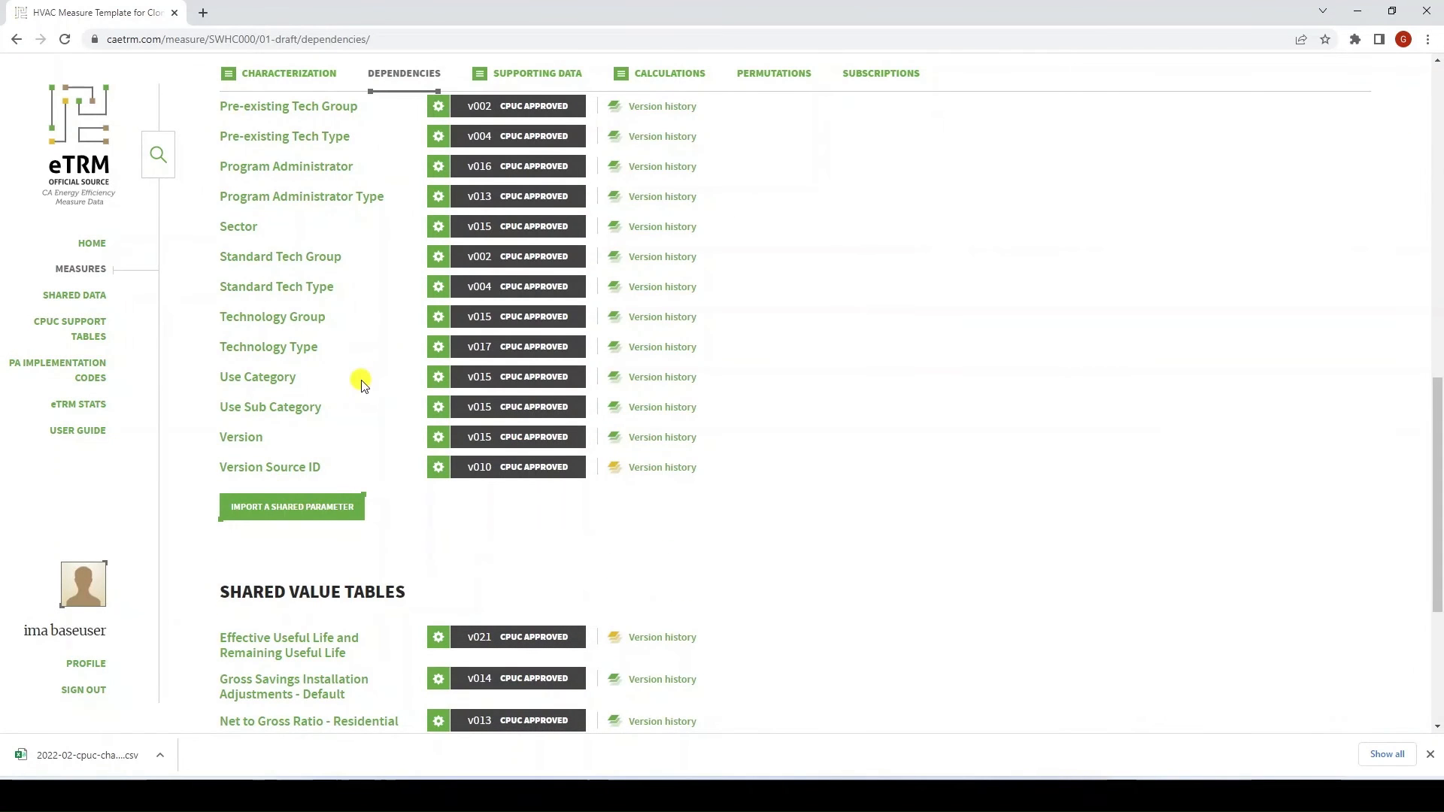
Remove the DEER Measure ID dependency from the template, then look over the Air Cooled Chiller measure's dependencies
{"action": "scroll", "coordinate": [360, 385], "scroll_direction": "up", "scroll_amount": 7}
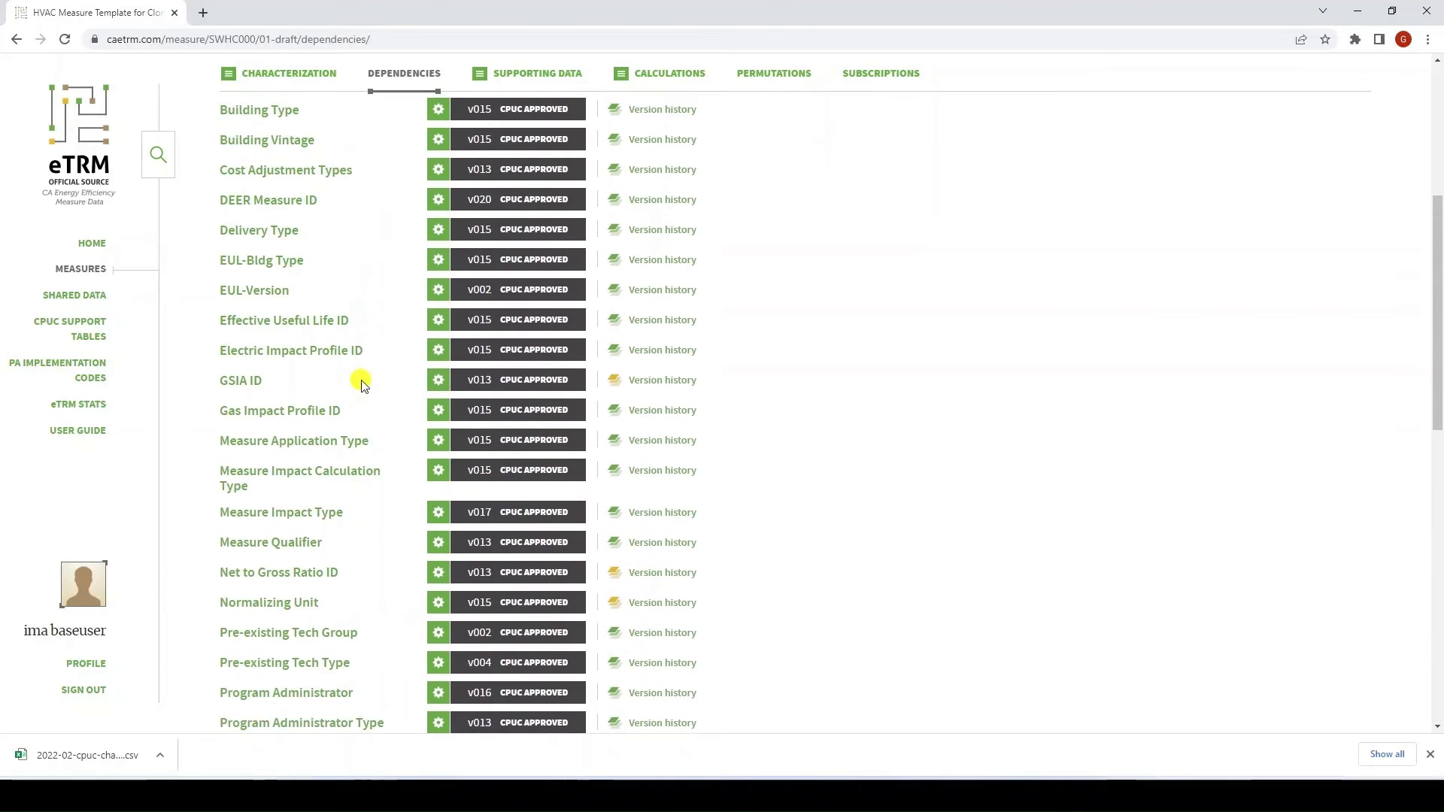
{"action": "scroll", "coordinate": [360, 385], "scroll_direction": "up", "scroll_amount": 2}
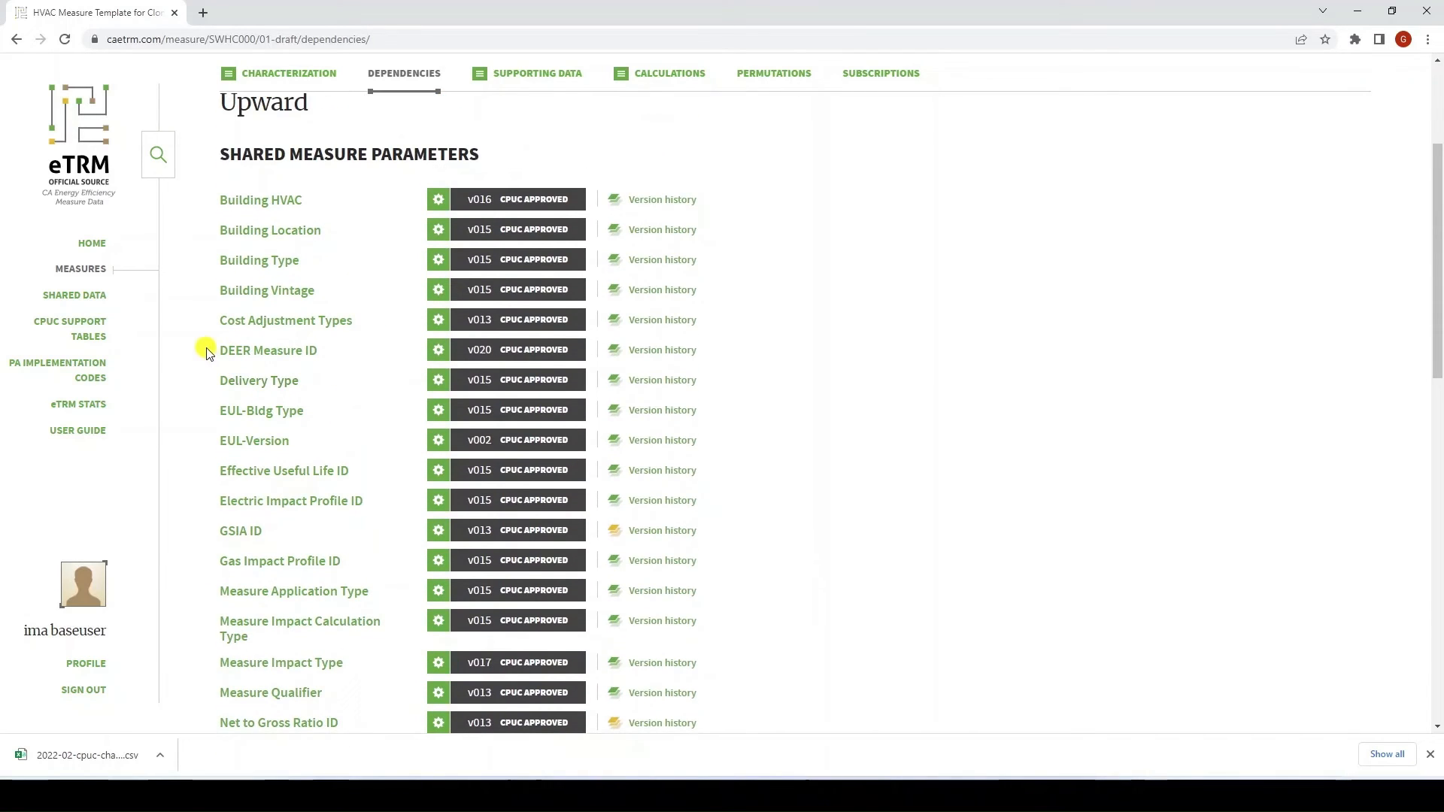
{"action": "left_click", "coordinate": [433, 354]}
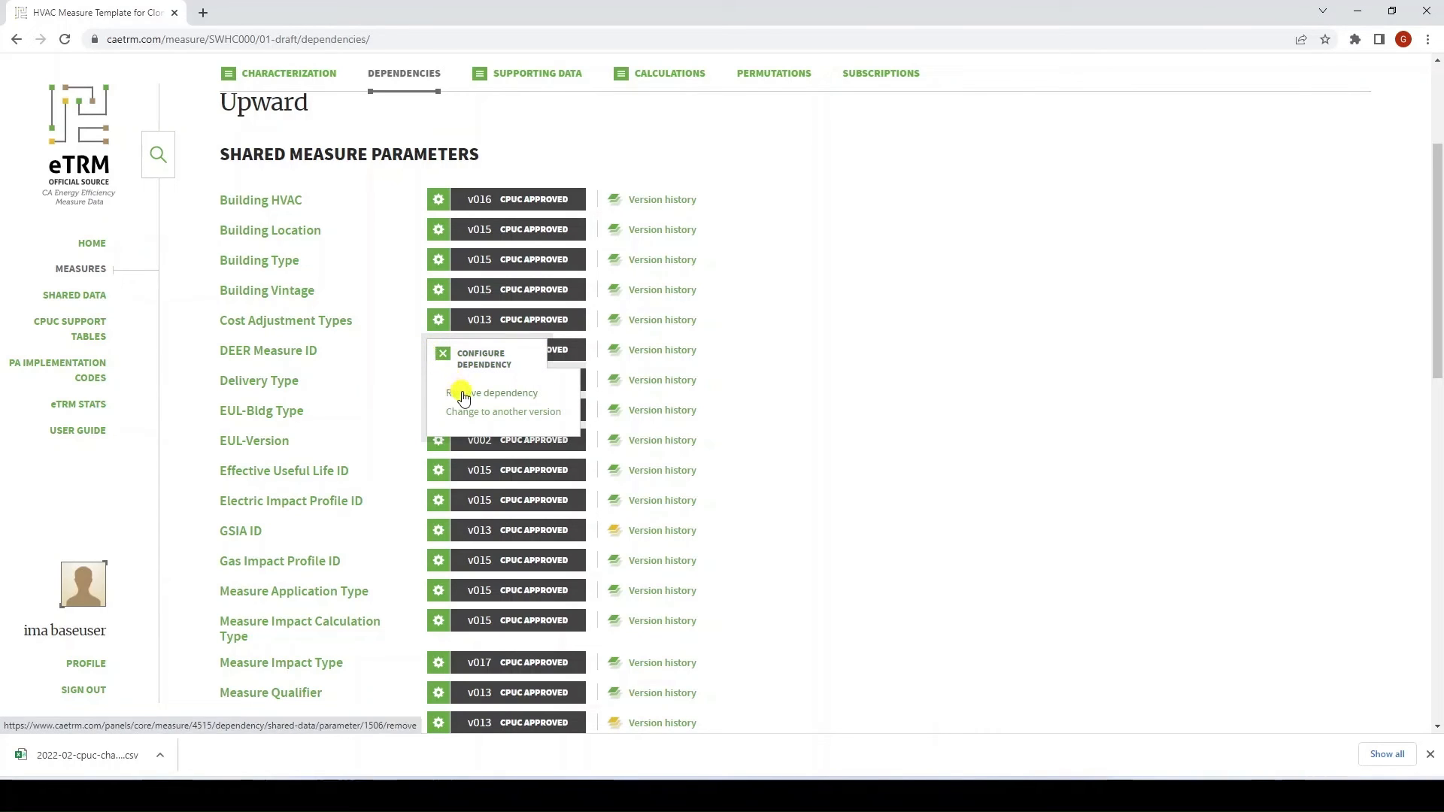
{"action": "left_click", "coordinate": [462, 396]}
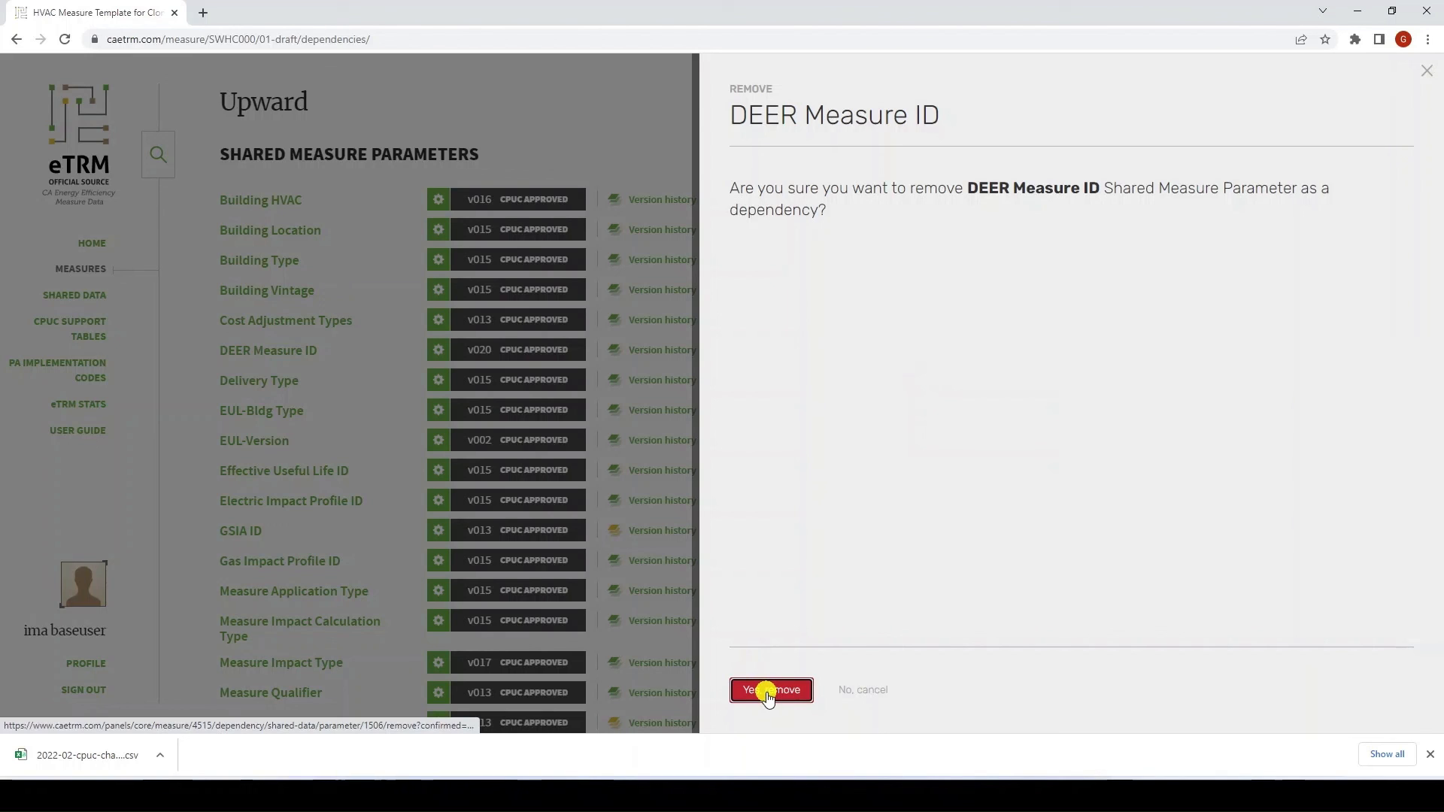
{"action": "left_click", "coordinate": [768, 692]}
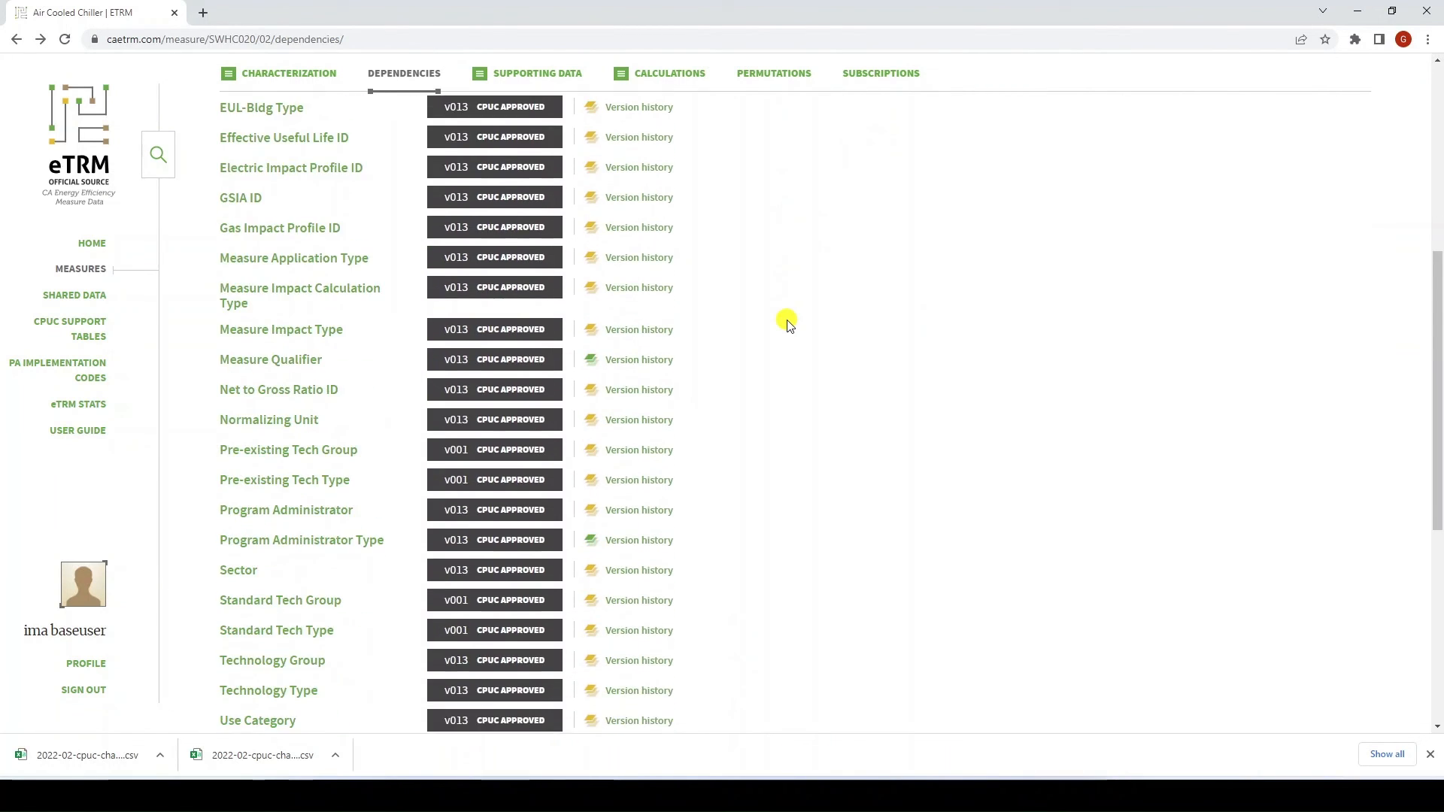
{"action": "scroll", "coordinate": [783, 322], "scroll_direction": "down", "scroll_amount": 5}
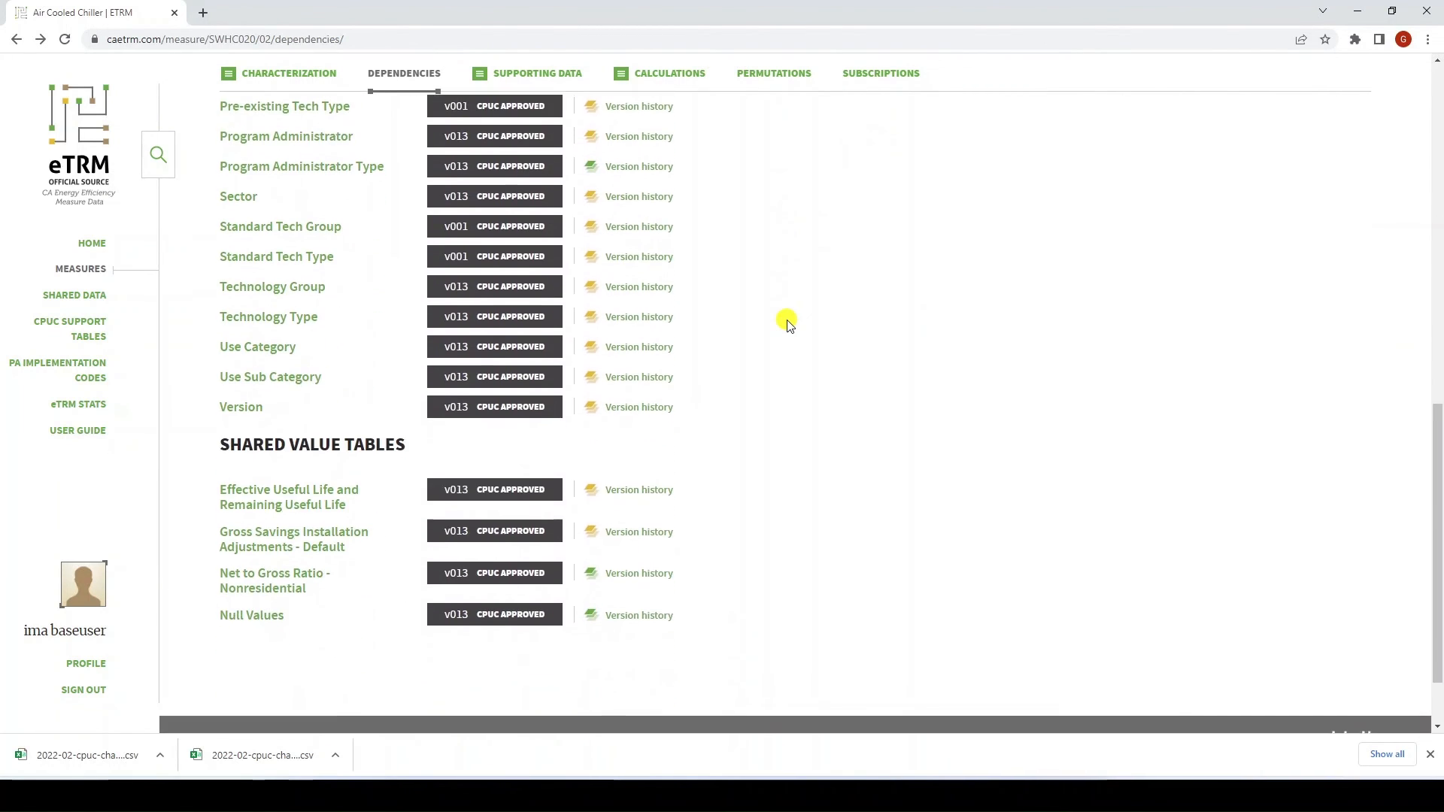